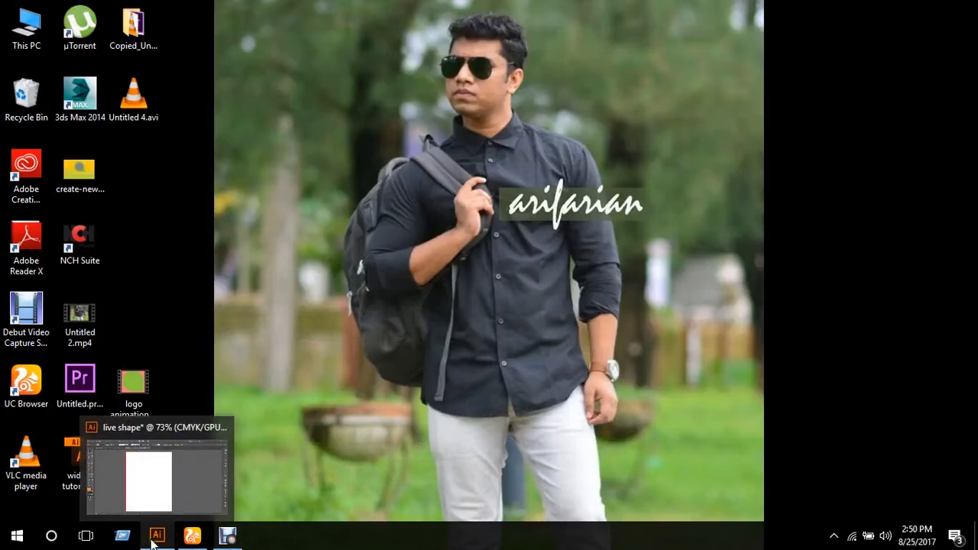
Switch to Illustrator and bring up the widget tutorial.ai document with the Selection tool active.
{"action": "left_click", "coordinate": [153, 540]}
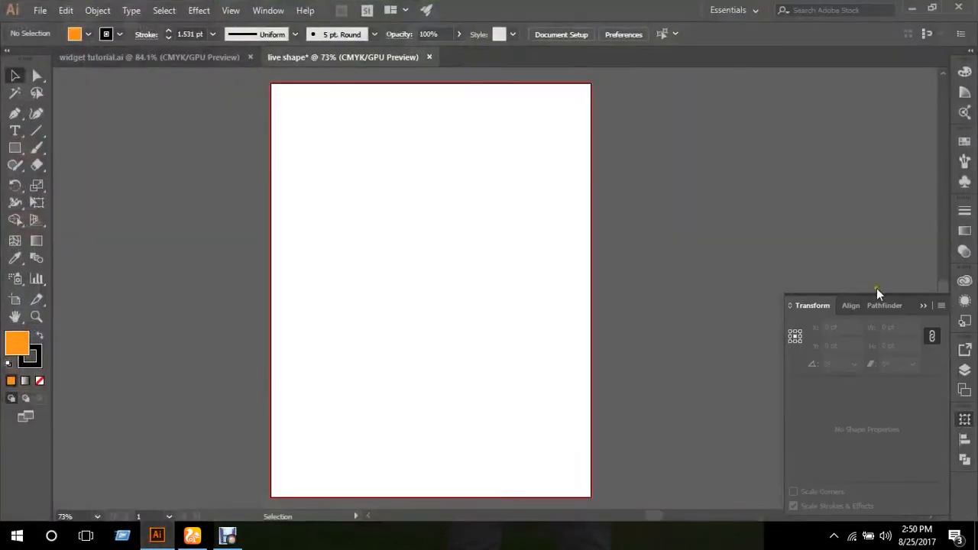
{"action": "left_click", "coordinate": [216, 64]}
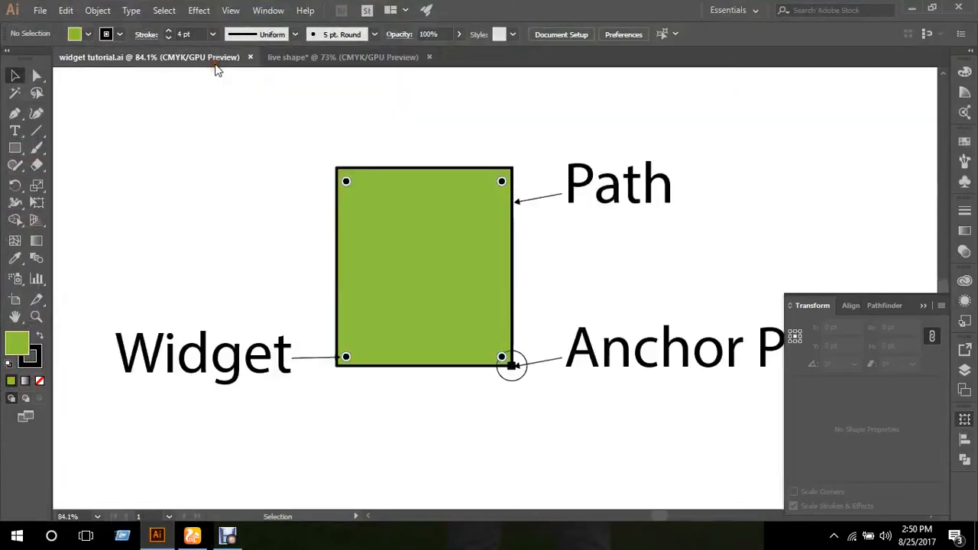
{"action": "left_click", "coordinate": [14, 148]}
{"action": "left_click", "coordinate": [15, 74]}
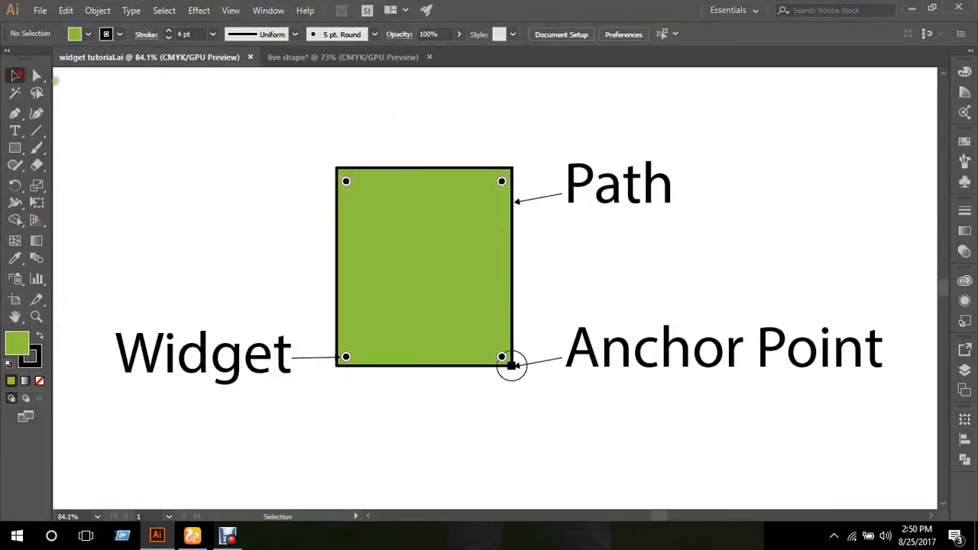
Use Direct Selection to pick the green rectangle's upper-right, upper-left and lower-left anchor points in turn.
{"action": "left_click", "coordinate": [458, 228]}
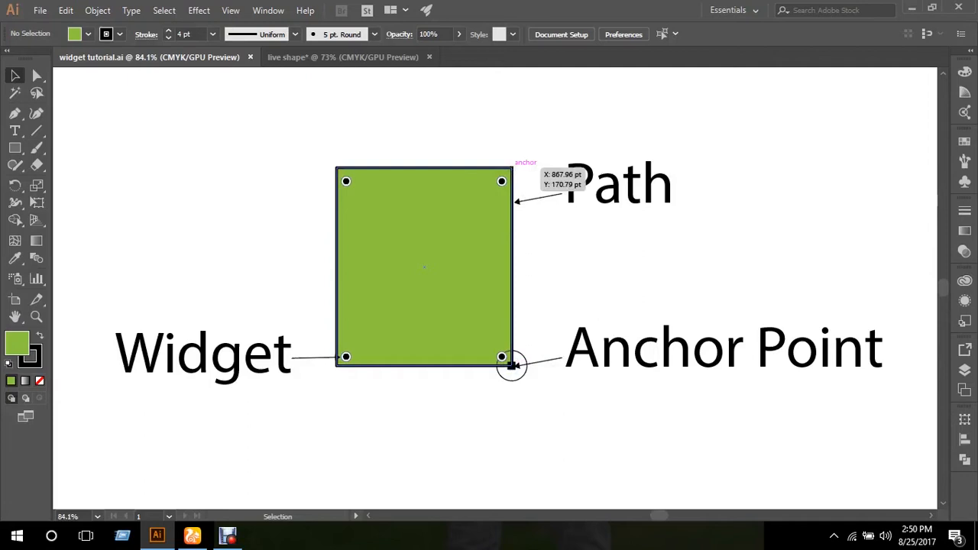
{"action": "key", "text": "a"}
{"action": "left_click", "coordinate": [512, 168]}
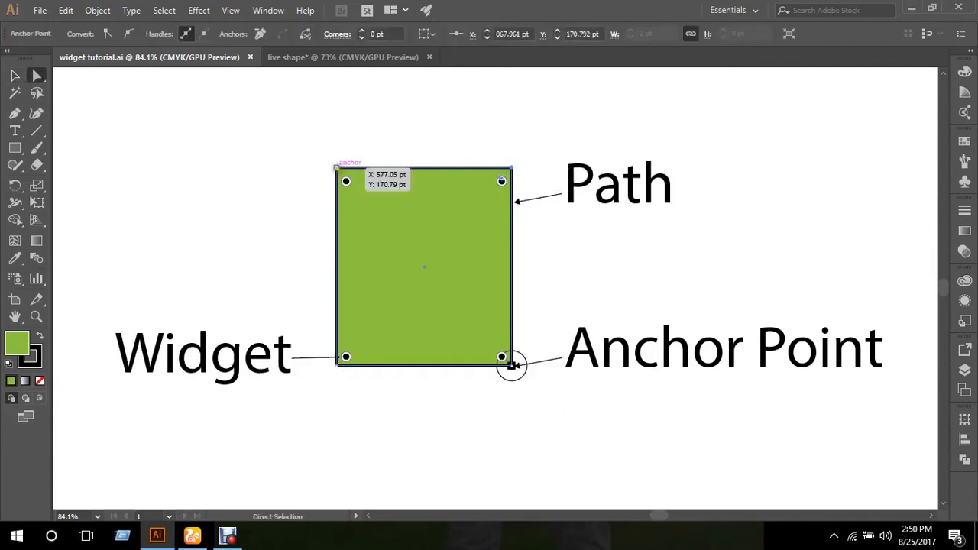
{"action": "left_click", "coordinate": [336, 167]}
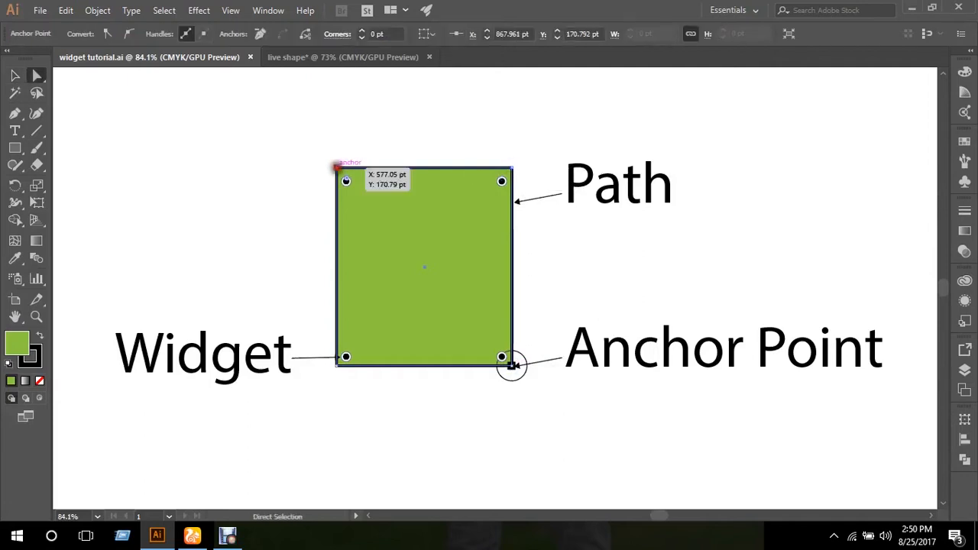
{"action": "left_click", "coordinate": [337, 365]}
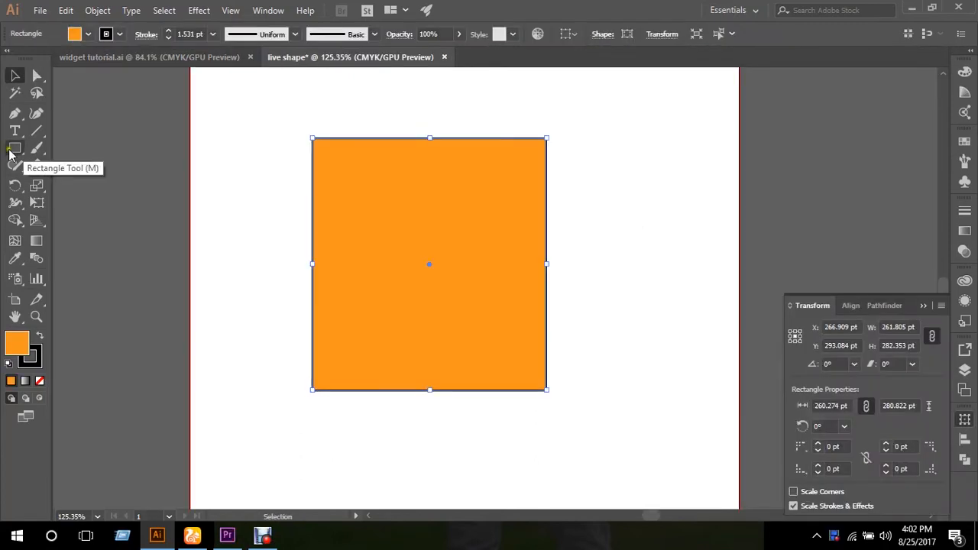
Draw a rectangle about 89 × 170 pt right of the large orange one and a closed Pen tool triangle below it.
{"action": "left_click_drag", "start_coordinate": [585, 159], "coordinate": [667, 312]}
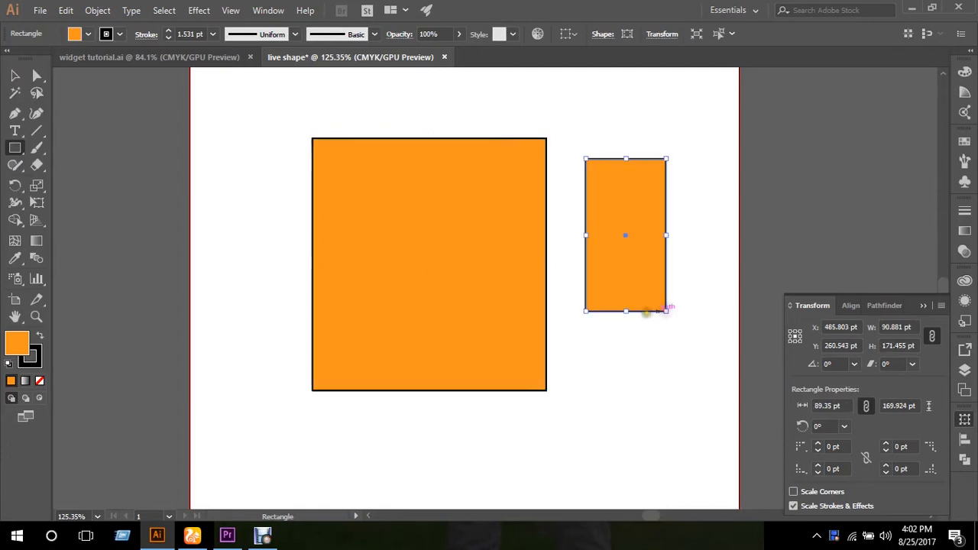
{"action": "left_click", "coordinate": [15, 113]}
{"action": "left_click", "coordinate": [586, 356]}
{"action": "left_click", "coordinate": [714, 354]}
{"action": "left_click", "coordinate": [634, 441]}
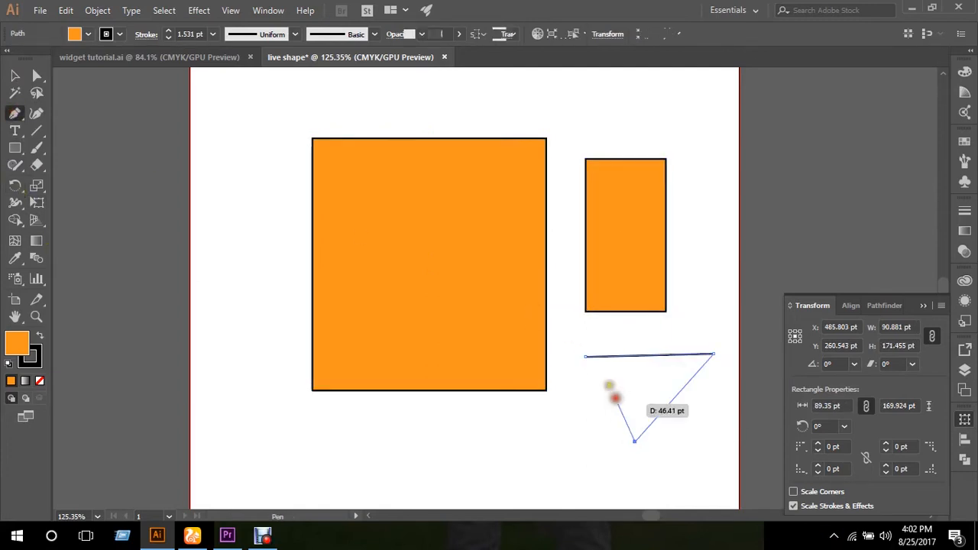
{"action": "left_click", "coordinate": [585, 356]}
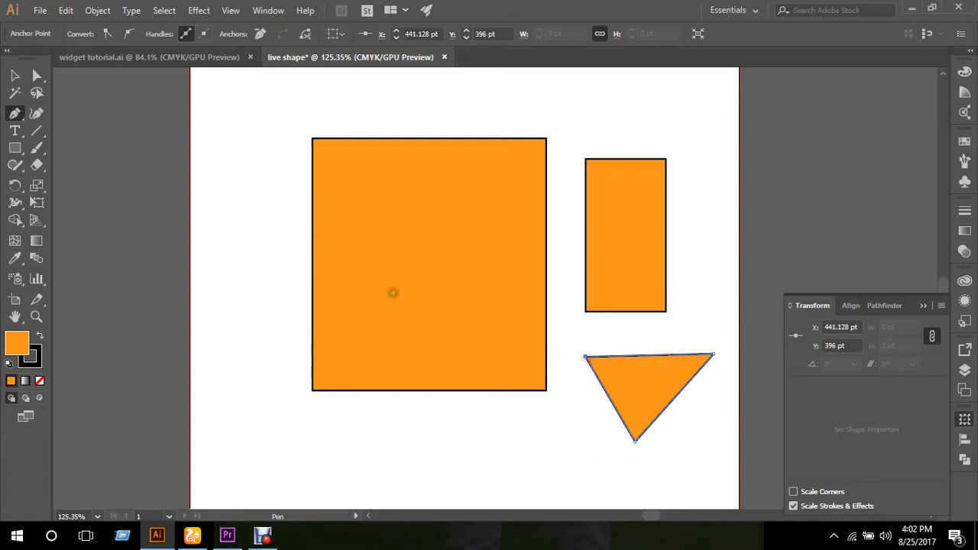
Move the whole triangle slightly left with Direct Selection and shift the large rectangle left to about X 207 pt.
{"action": "left_click", "coordinate": [37, 75]}
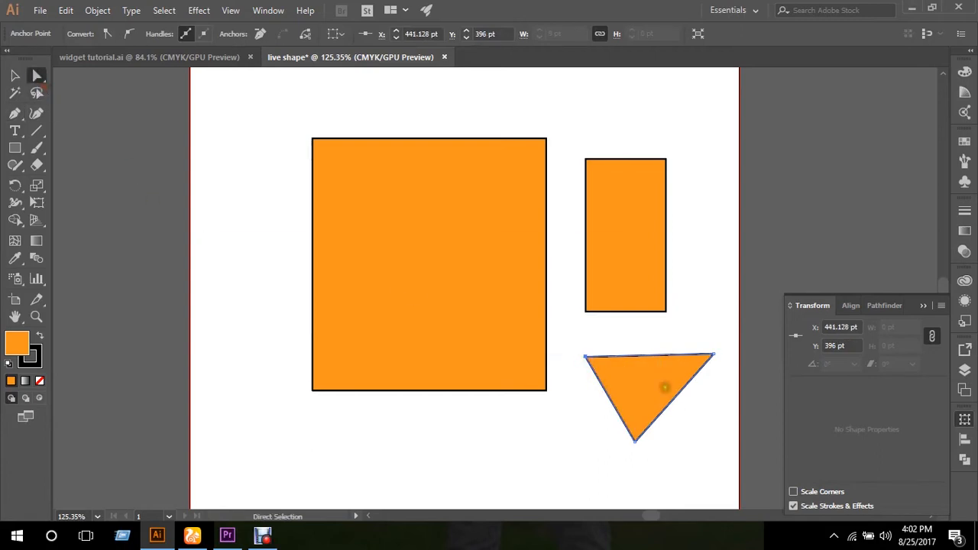
{"action": "left_click_drag", "start_coordinate": [665, 387], "coordinate": [634, 387]}
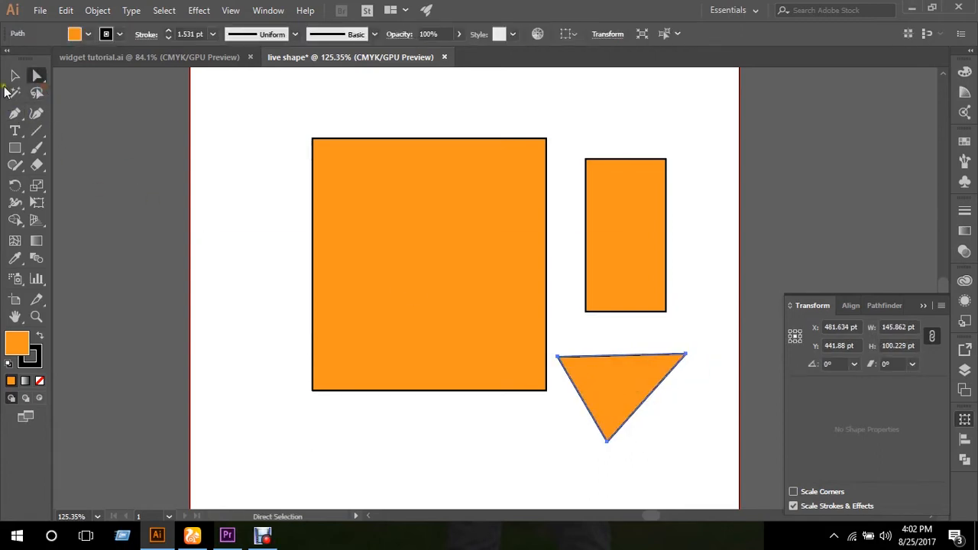
{"action": "left_click", "coordinate": [14, 75]}
{"action": "left_click_drag", "start_coordinate": [455, 248], "coordinate": [376, 222]}
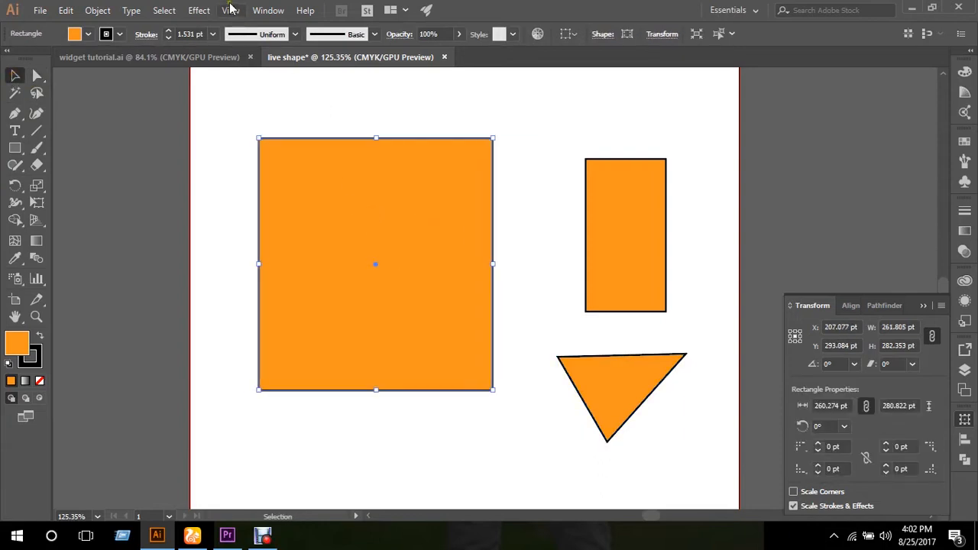
Show the corner widgets on the selected large rectangle, and hide them again.
{"action": "left_click", "coordinate": [232, 9]}
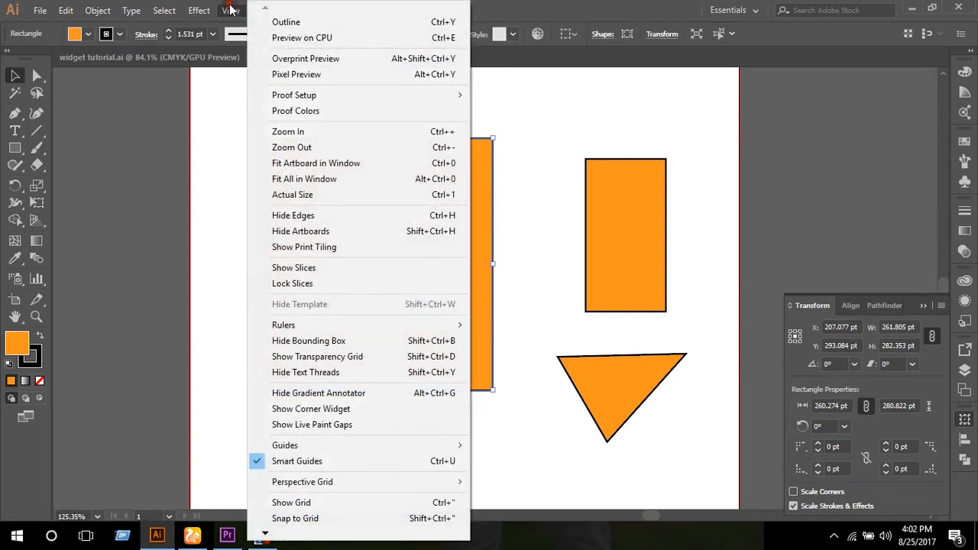
{"action": "left_click", "coordinate": [324, 416]}
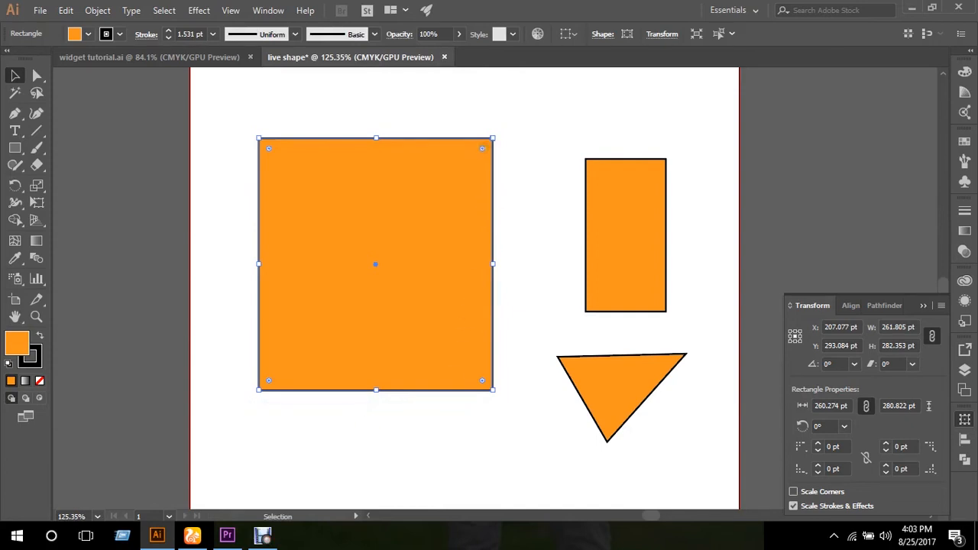
{"action": "left_click", "coordinate": [232, 10]}
{"action": "left_click", "coordinate": [319, 409]}
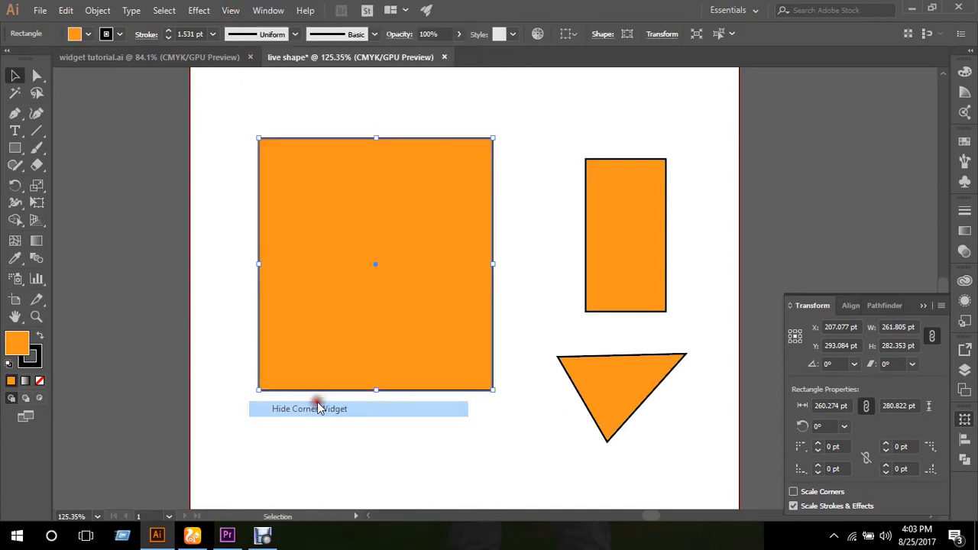
Move the large rectangle slightly right and down to about X 230 pt, Y 301 pt, and deselect it.
{"action": "left_click_drag", "start_coordinate": [413, 261], "coordinate": [435, 268]}
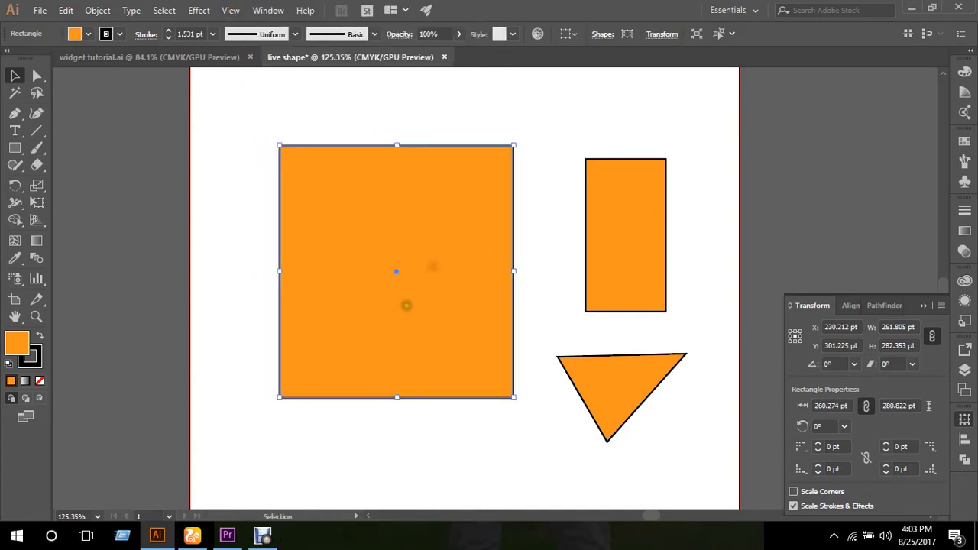
{"action": "left_click", "coordinate": [238, 13]}
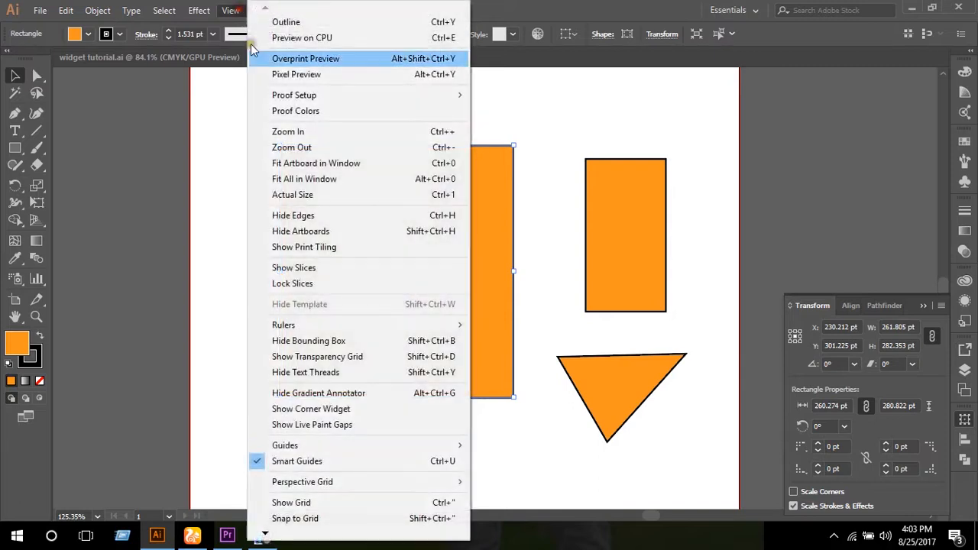
{"action": "mouse_move", "coordinate": [306, 327]}
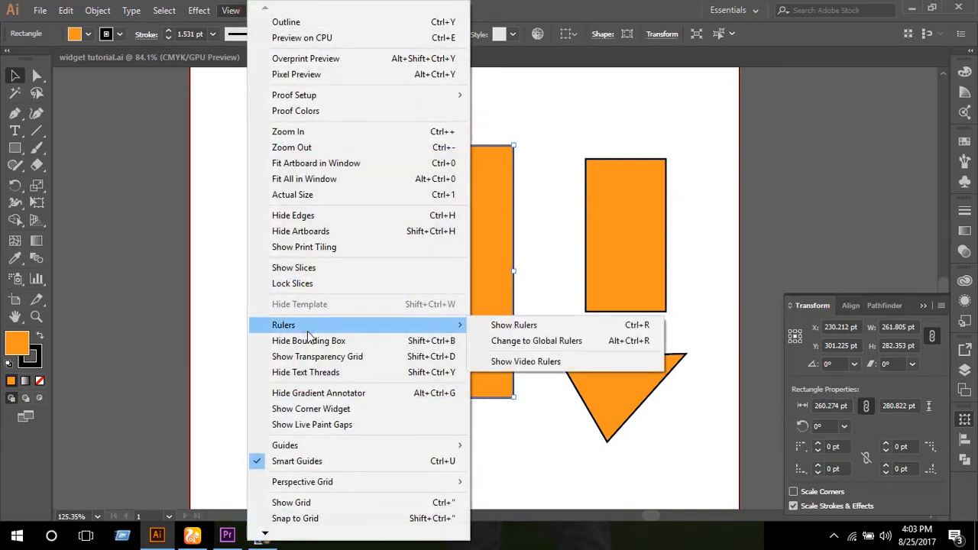
{"action": "left_click", "coordinate": [535, 186]}
{"action": "left_click", "coordinate": [536, 186]}
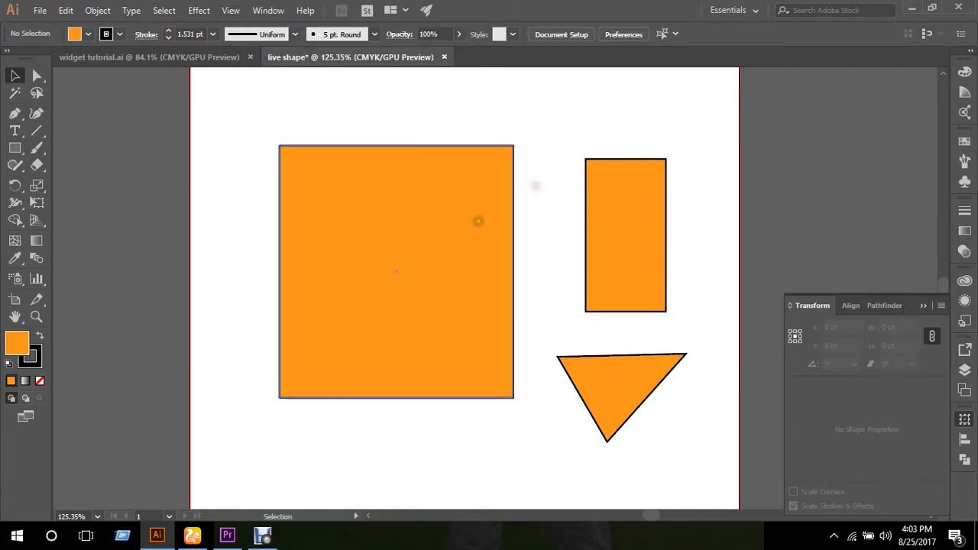
Select the large orange rectangle and show its corner widgets.
{"action": "left_click", "coordinate": [478, 221]}
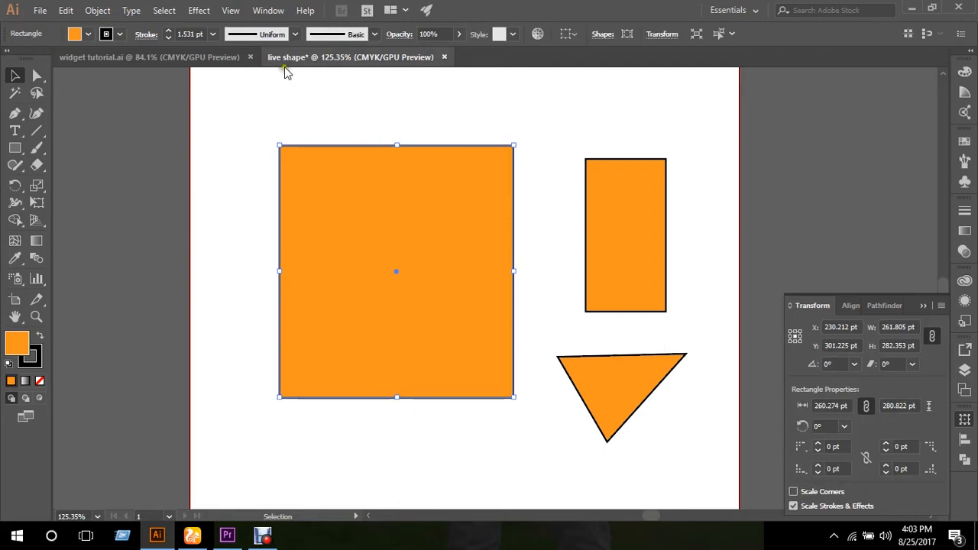
{"action": "left_click", "coordinate": [230, 10]}
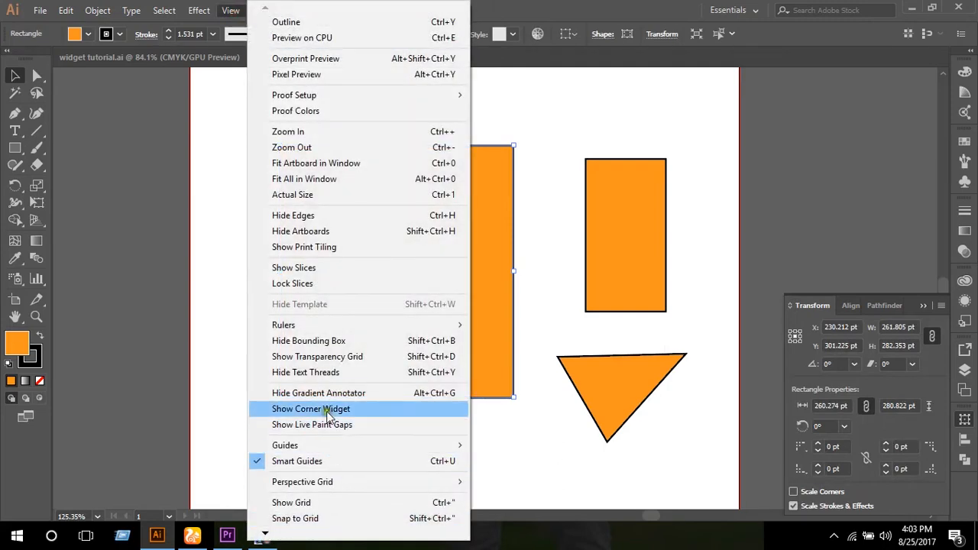
{"action": "left_click", "coordinate": [324, 410]}
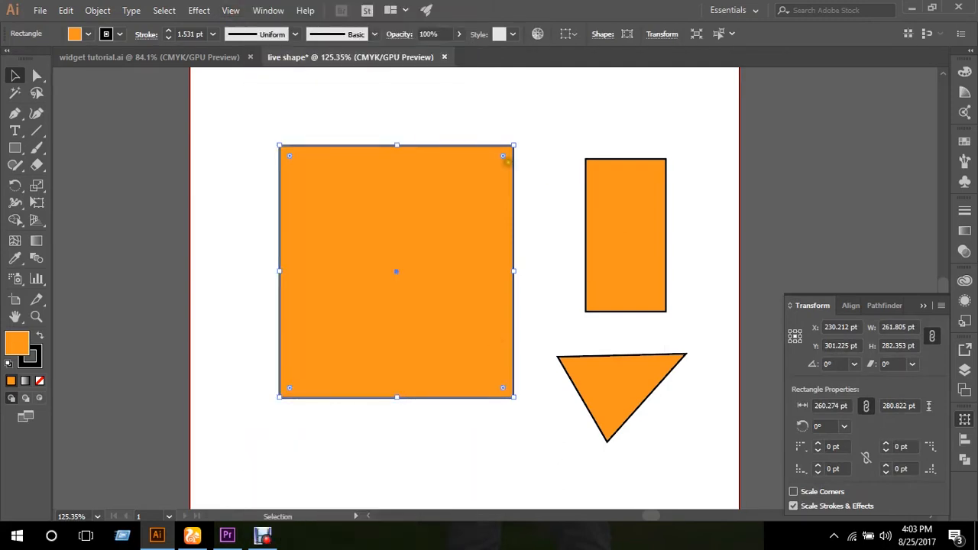
{"action": "left_click", "coordinate": [526, 168]}
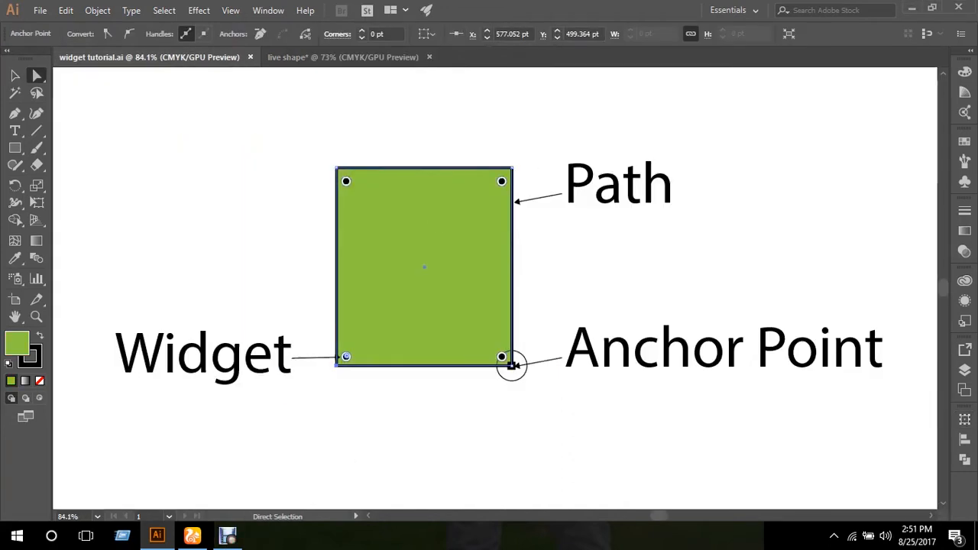
Switch to the live shape document and draw an orange rectangle in the upper part of the blank artboard.
{"action": "left_click", "coordinate": [349, 61]}
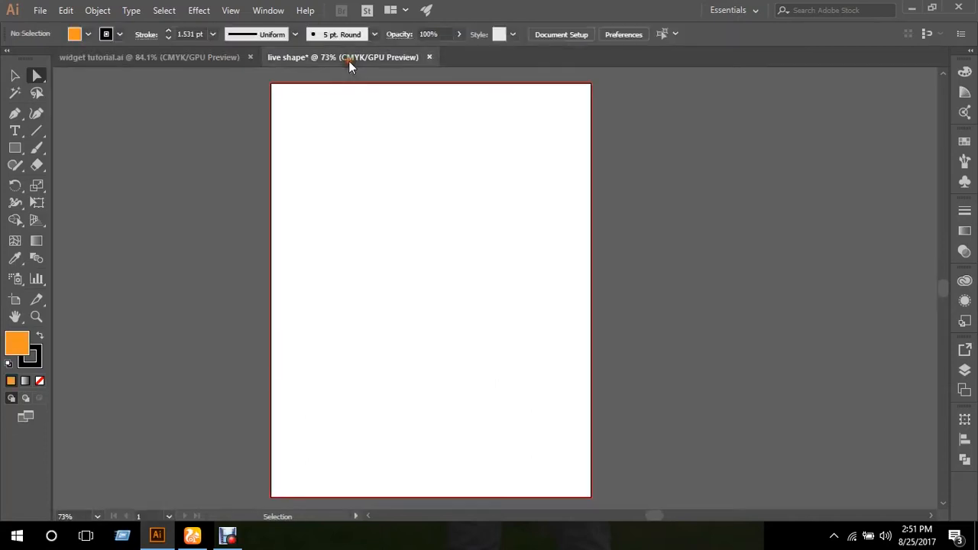
{"action": "left_click", "coordinate": [17, 149]}
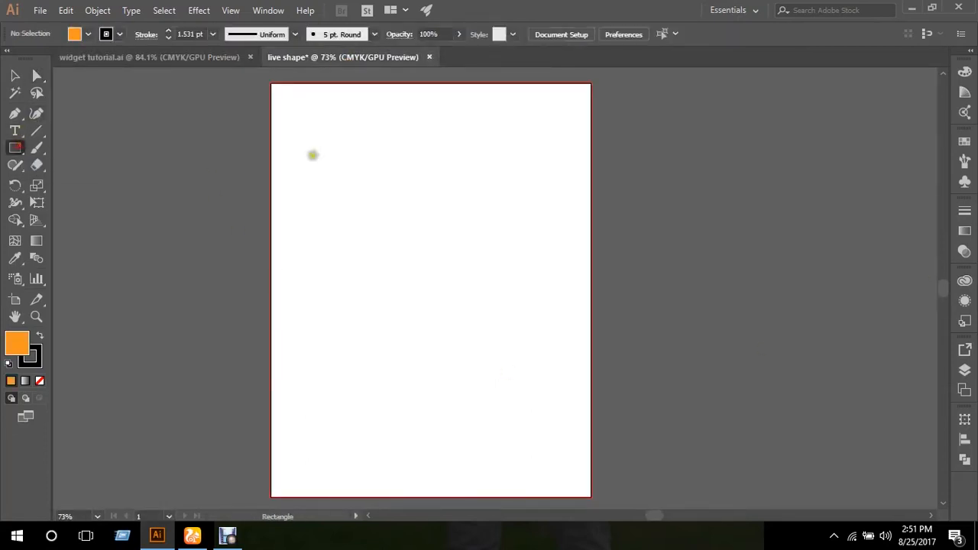
{"action": "left_click_drag", "start_coordinate": [346, 129], "coordinate": [481, 275]}
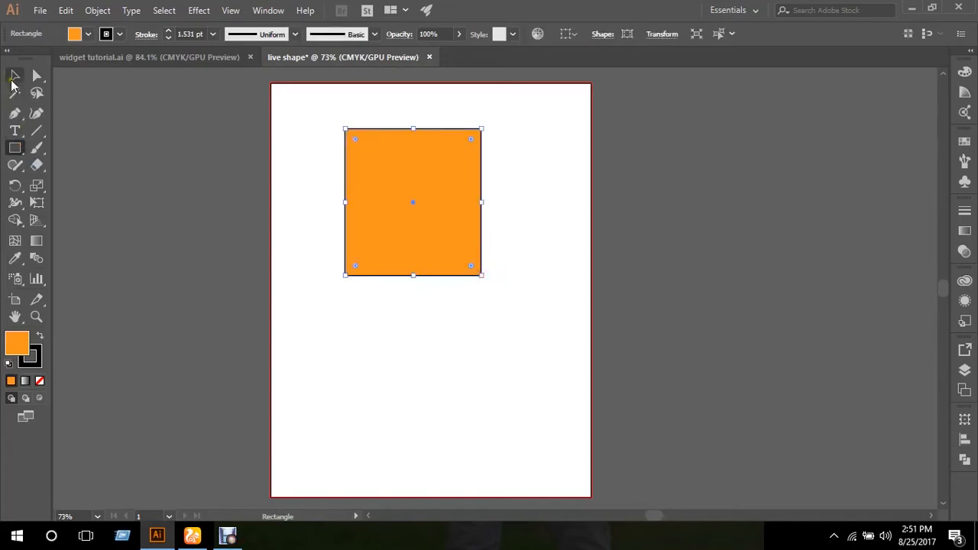
{"action": "left_click", "coordinate": [15, 77]}
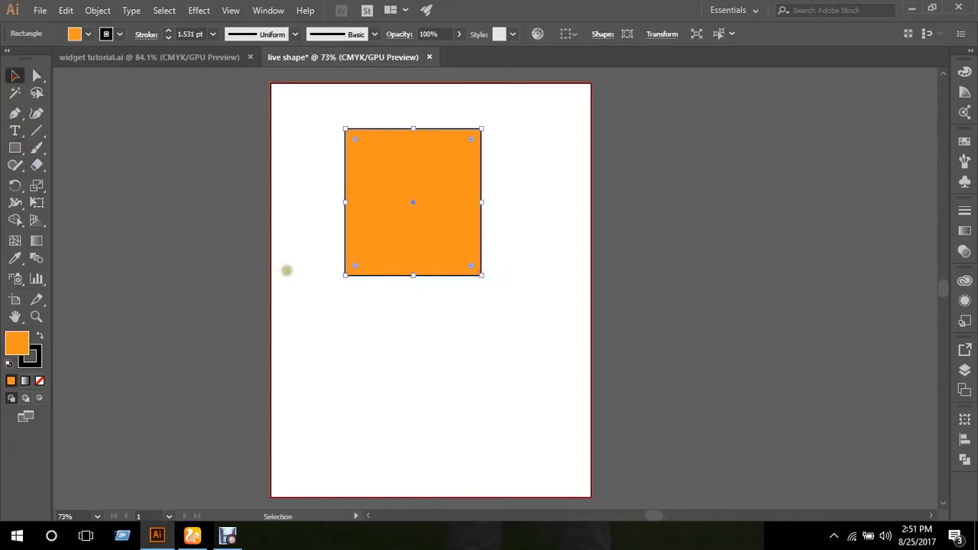
Round all four corners of the rectangle to the maximum with a corner widget, return them to square and deselect it.
{"action": "key", "text": "z"}
{"action": "left_click_drag", "start_coordinate": [347, 125], "coordinate": [457, 212]}
{"action": "key", "text": "v"}
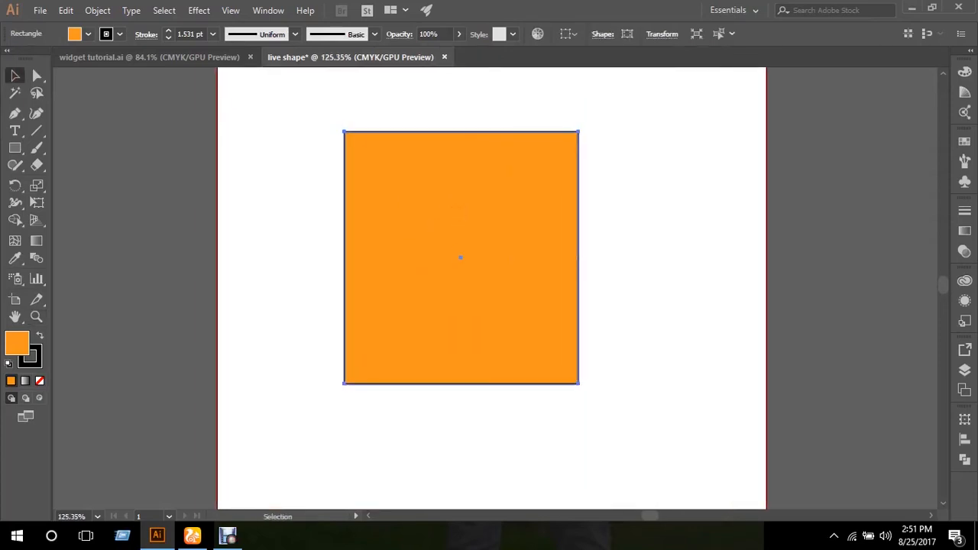
{"action": "left_click", "coordinate": [457, 215]}
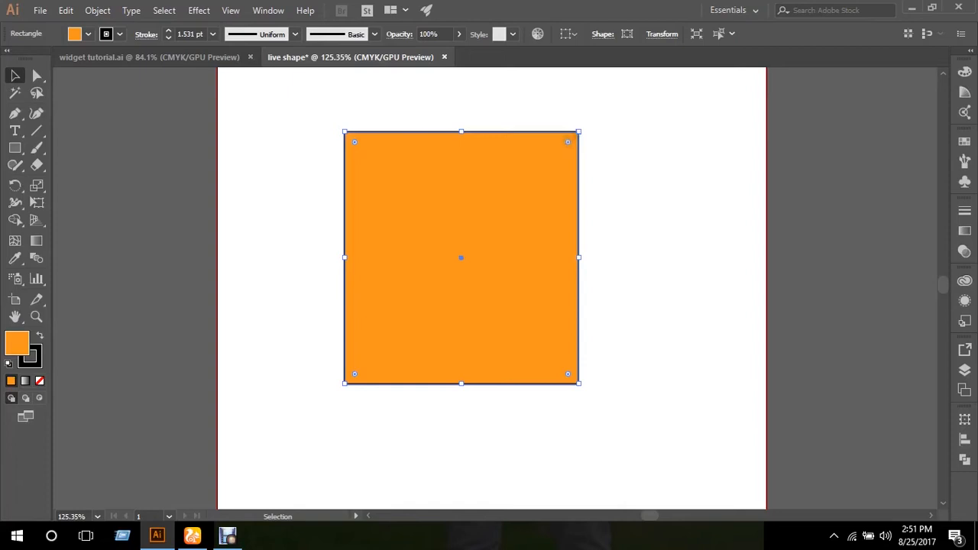
{"action": "left_click", "coordinate": [567, 141]}
{"action": "left_click_drag", "start_coordinate": [567, 141], "coordinate": [487, 306]}
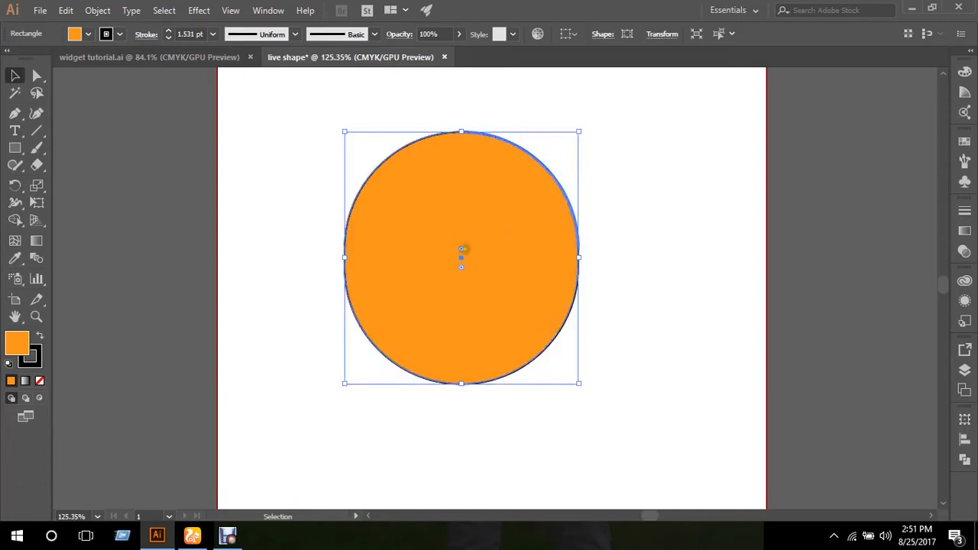
{"action": "left_click_drag", "start_coordinate": [461, 250], "coordinate": [587, 133]}
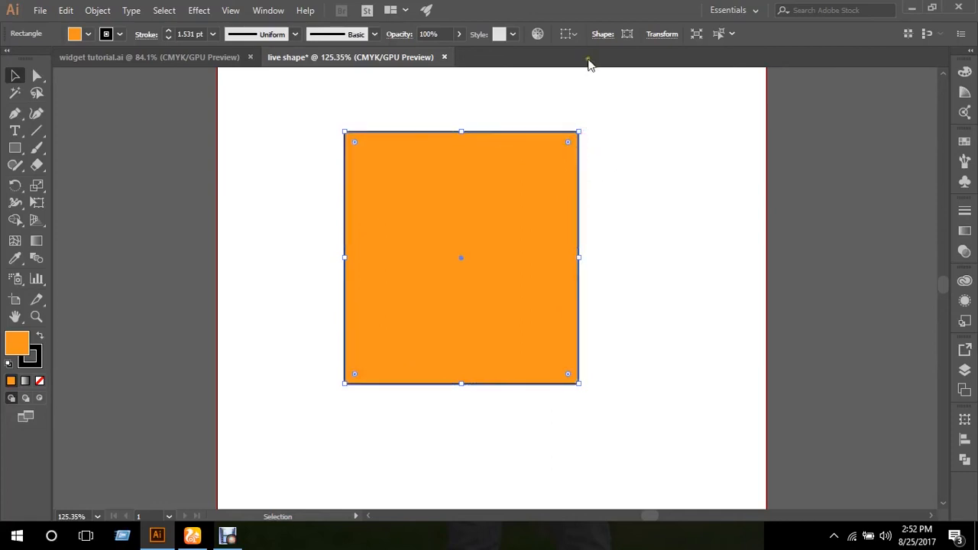
{"action": "left_click", "coordinate": [596, 133]}
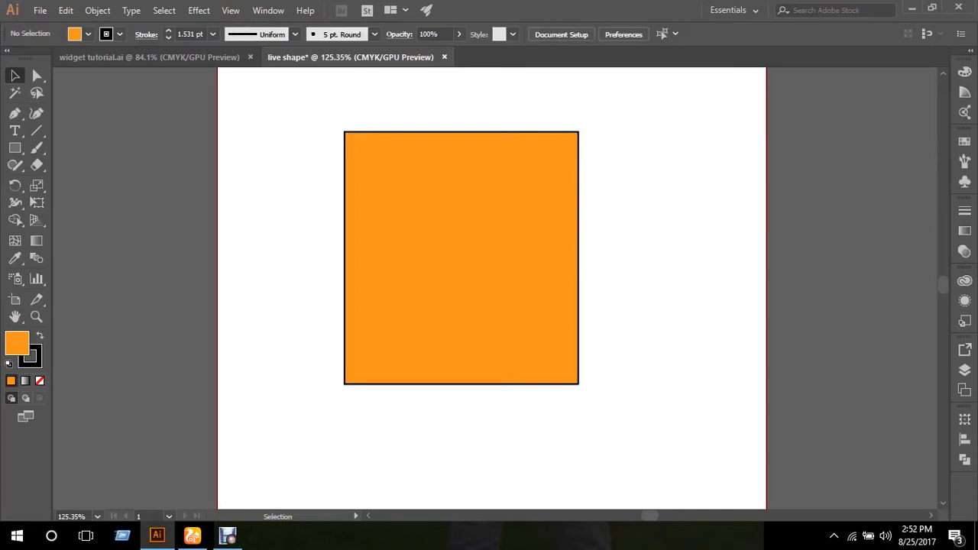
Round only the rectangle's two upper corners to the maximum with a corner widget using Direct Selection, and undo the rounding.
{"action": "left_click", "coordinate": [512, 199]}
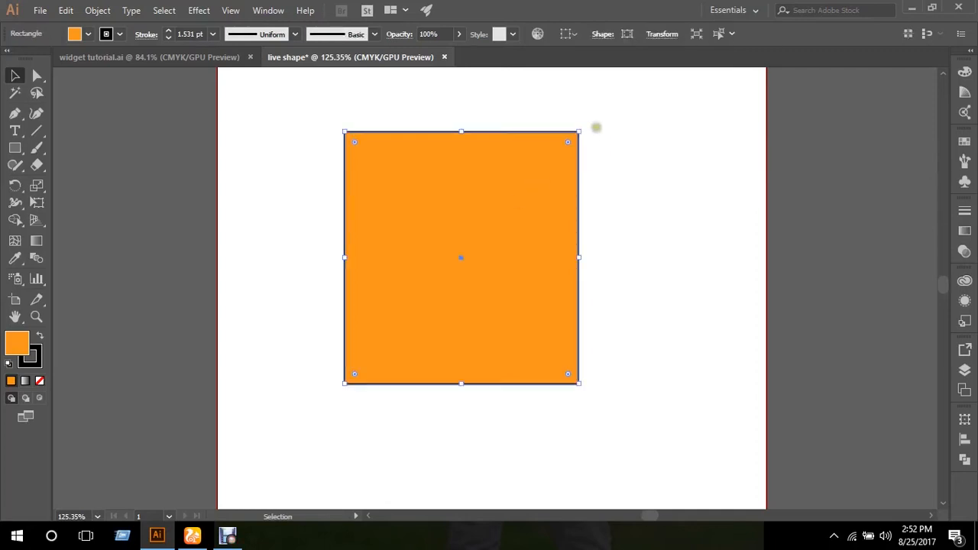
{"action": "left_click", "coordinate": [38, 78]}
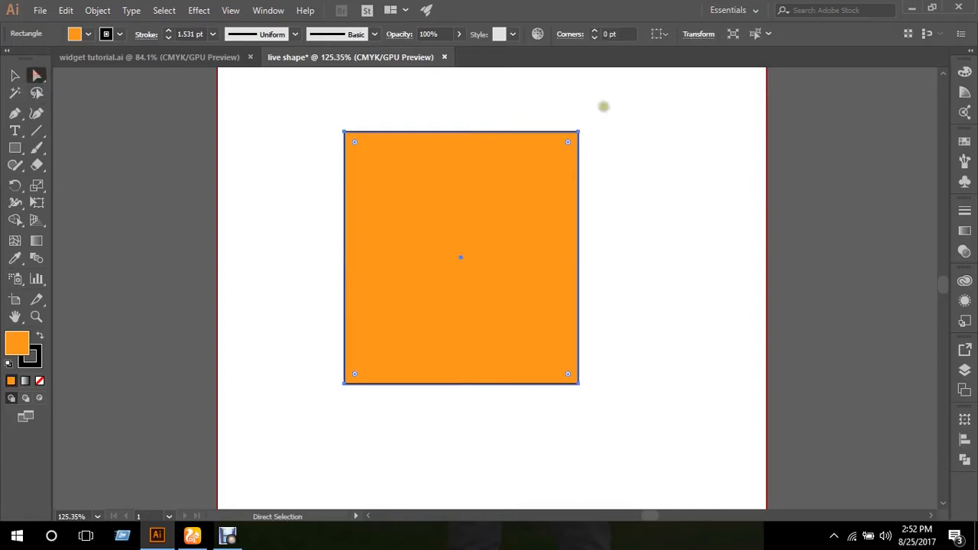
{"action": "left_click", "coordinate": [596, 126]}
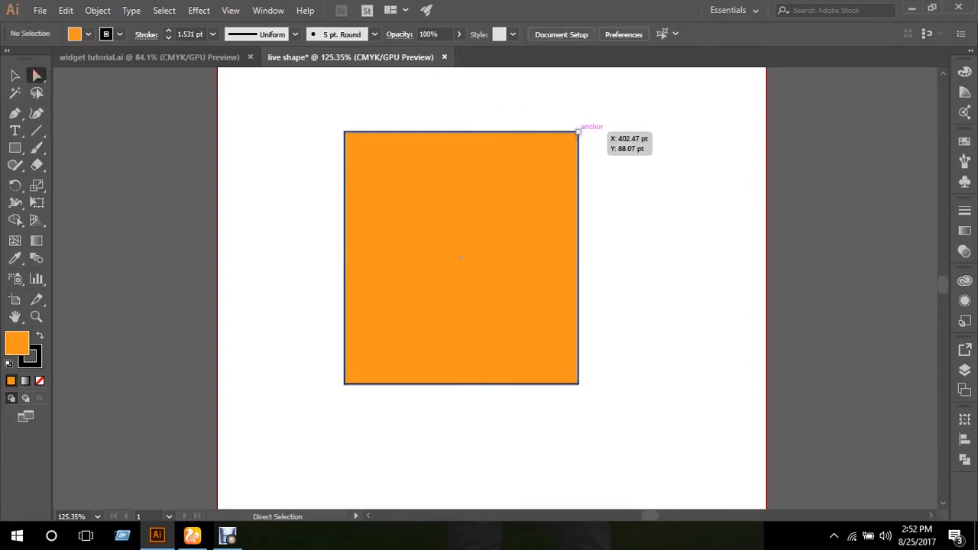
{"action": "left_click", "coordinate": [579, 132]}
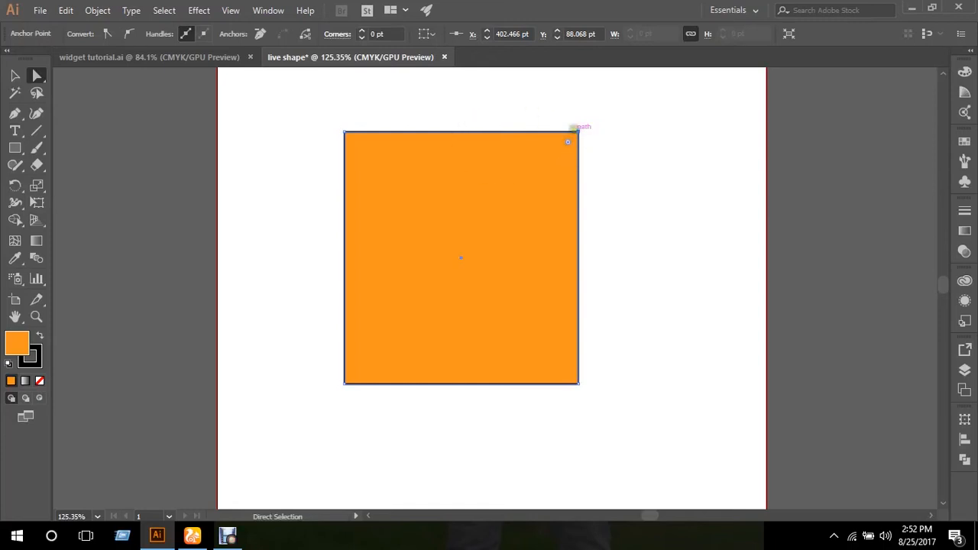
{"action": "left_click", "coordinate": [579, 132]}
{"action": "left_click_drag", "start_coordinate": [296, 115], "coordinate": [612, 170]}
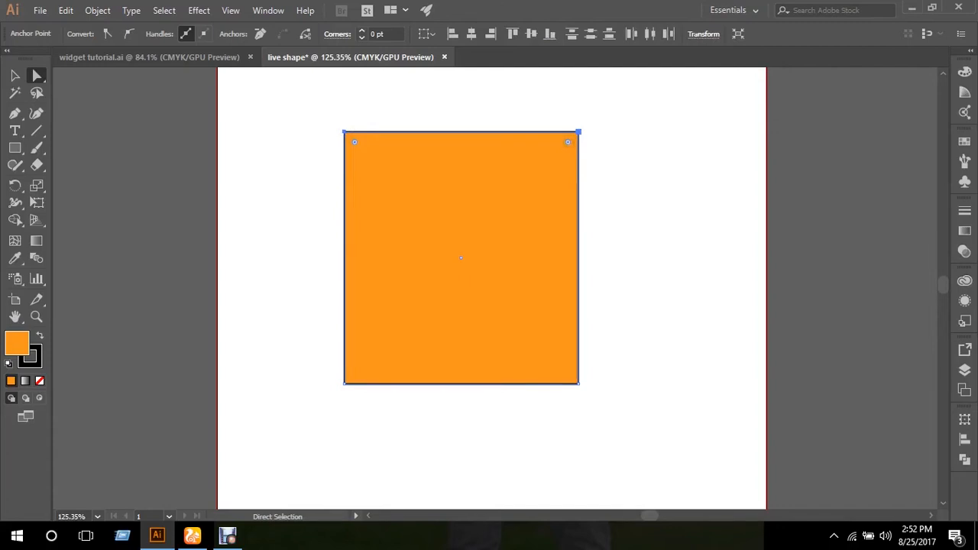
{"action": "left_click_drag", "start_coordinate": [567, 142], "coordinate": [441, 333]}
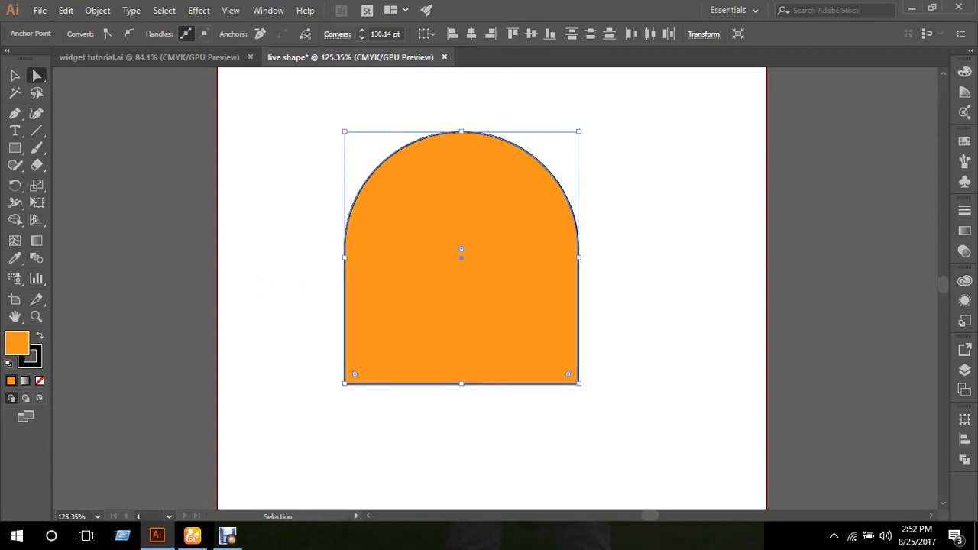
{"action": "key", "text": "ctrl+z"}
{"action": "key", "text": "ctrl+z"}
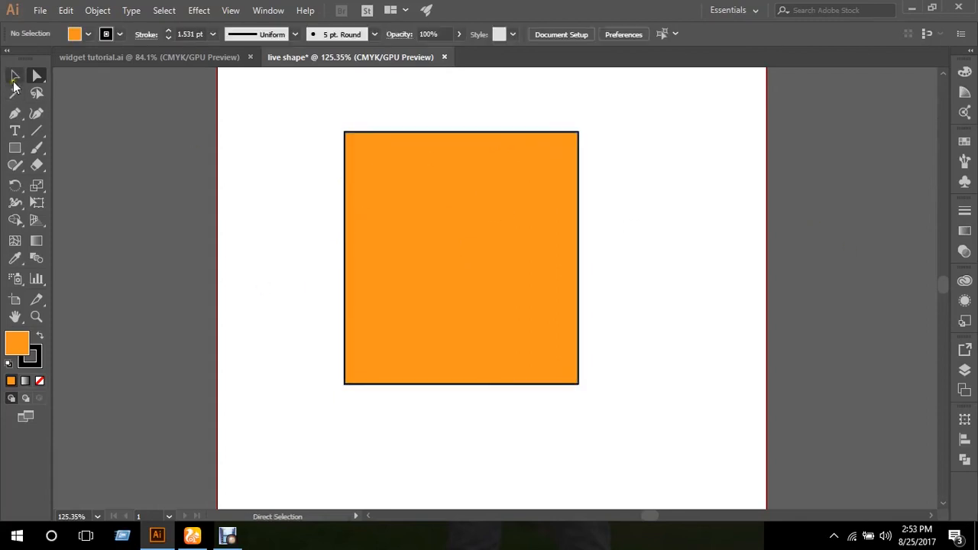
Select the whole orange rectangle and show its transform and rectangle properties.
{"action": "left_click", "coordinate": [14, 76]}
{"action": "left_click", "coordinate": [463, 244]}
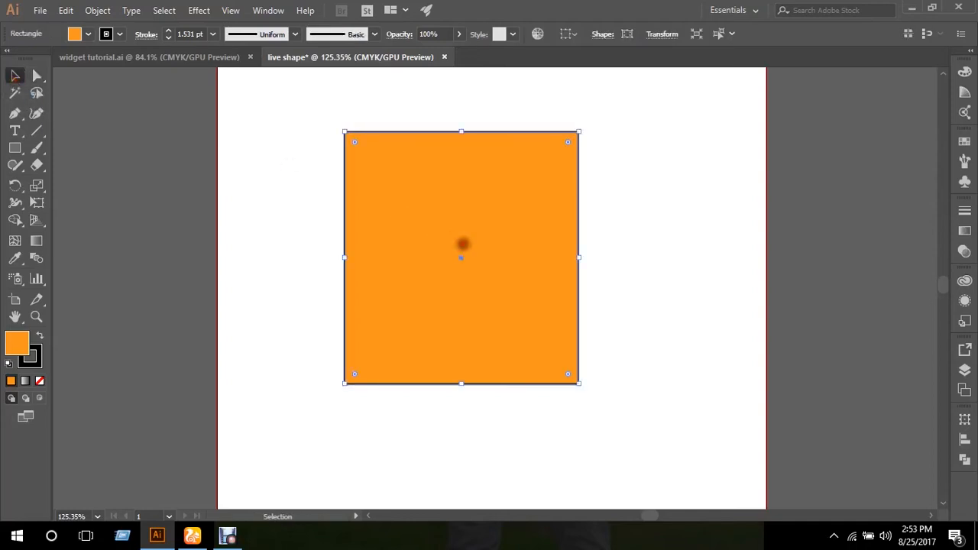
{"action": "left_click", "coordinate": [965, 421]}
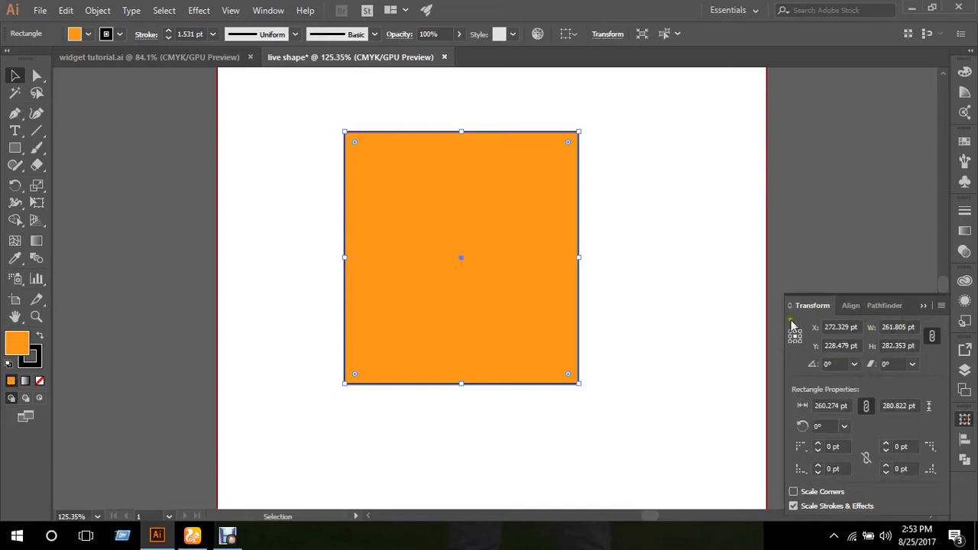
{"action": "left_click", "coordinate": [266, 10]}
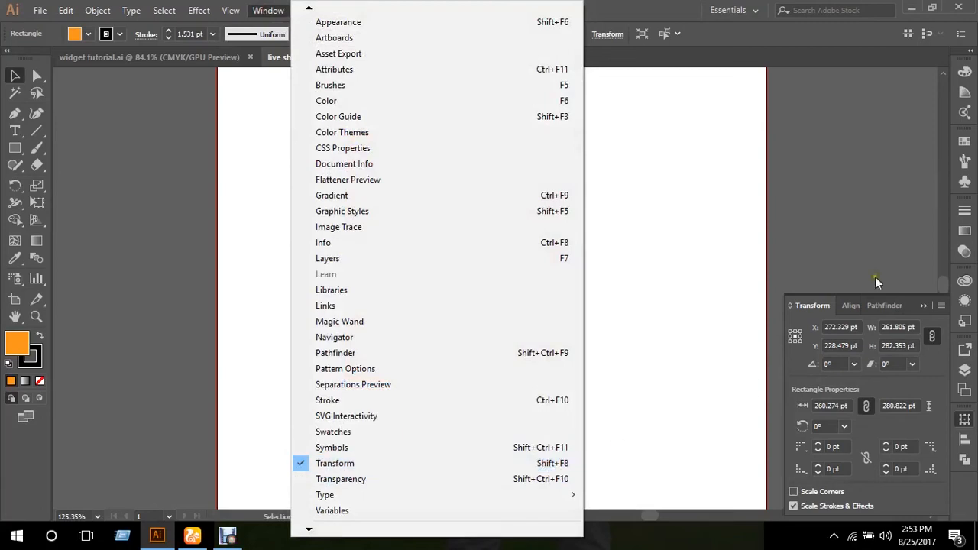
{"action": "left_click", "coordinate": [850, 250]}
{"action": "left_click", "coordinate": [850, 250]}
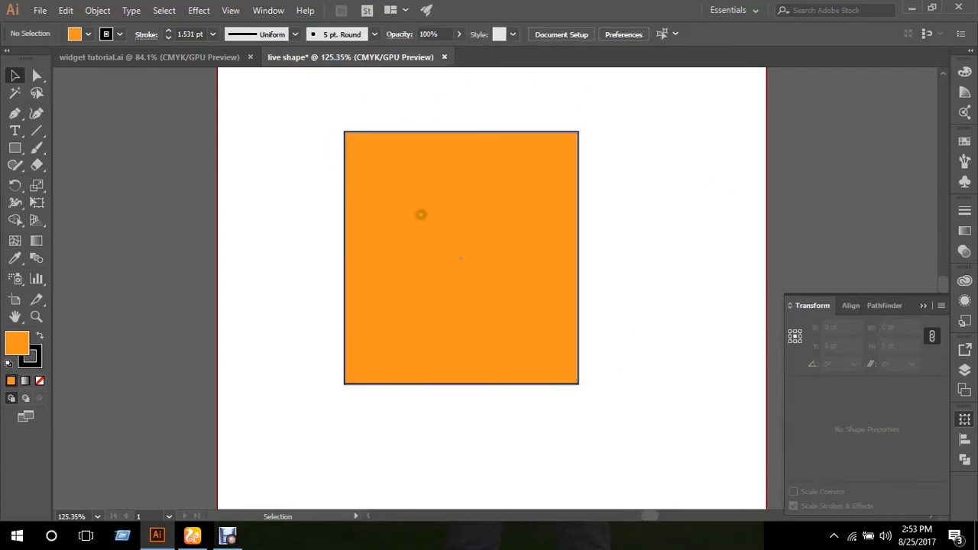
{"action": "left_click", "coordinate": [423, 216]}
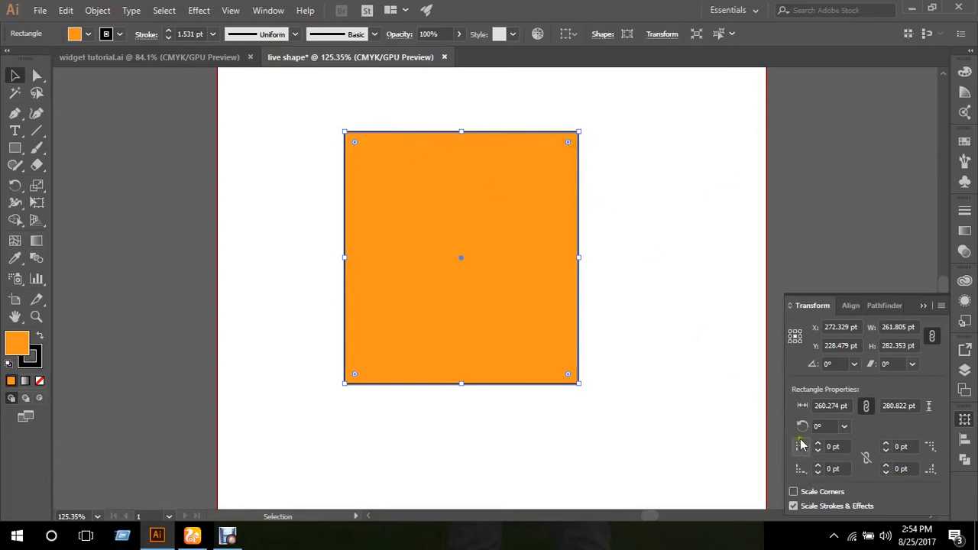
Link the rectangle's corner radius values and set all four corners to 62 pt.
{"action": "left_click", "coordinate": [866, 458]}
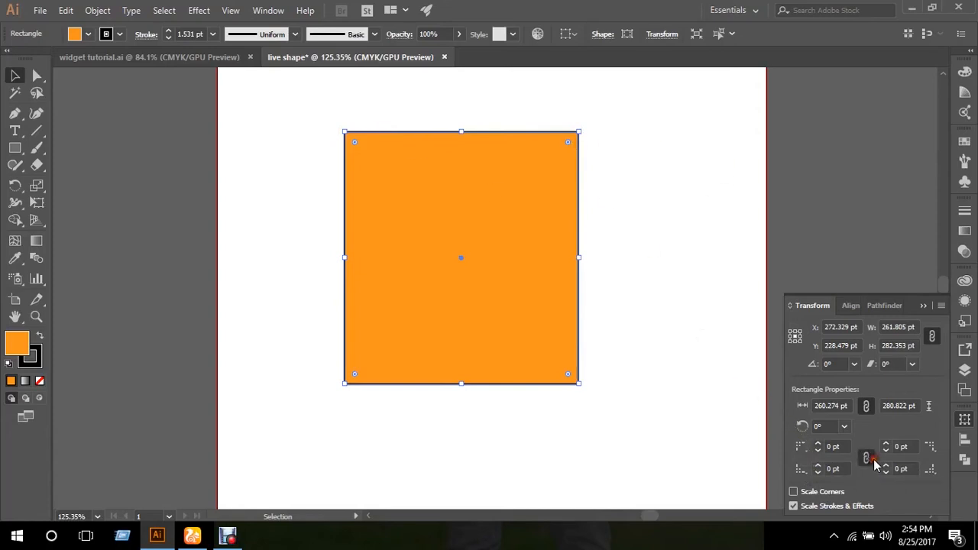
{"action": "left_click", "coordinate": [818, 444]}
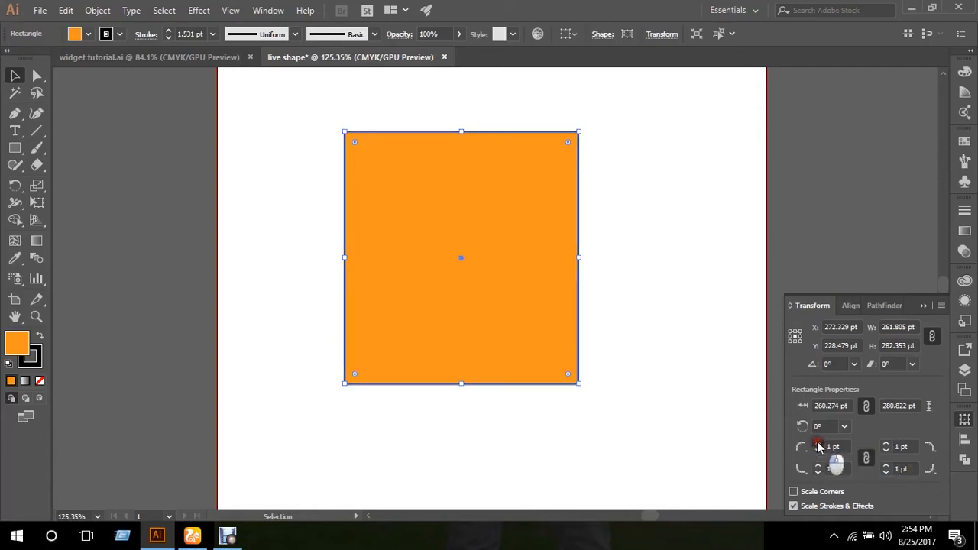
{"action": "left_click_drag", "start_coordinate": [818, 446], "coordinate": [818, 447]}
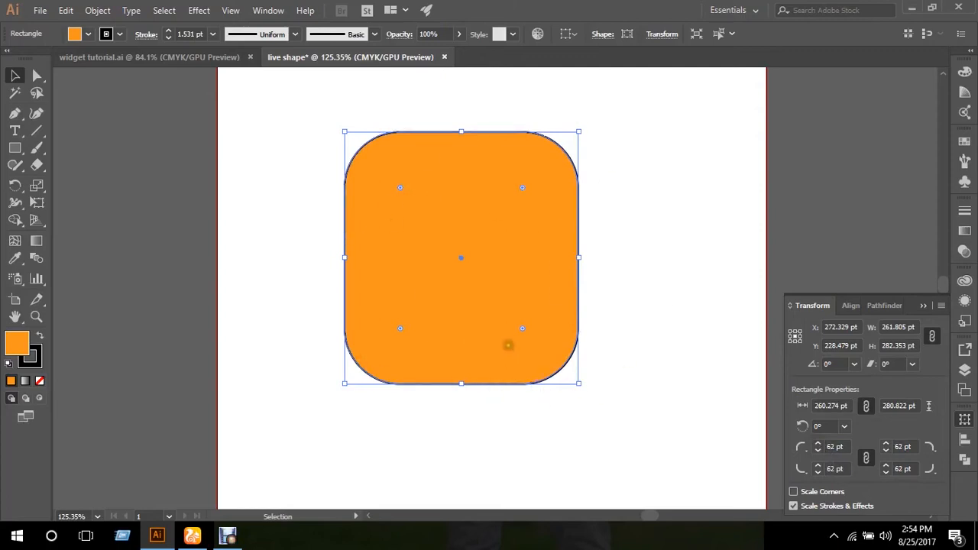
Keep the corner radii linked and raise all four corners of the rectangle to 68 pt.
{"action": "left_click", "coordinate": [866, 461]}
{"action": "left_click", "coordinate": [866, 457]}
{"action": "left_click", "coordinate": [818, 448]}
{"action": "left_click", "coordinate": [818, 447]}
{"action": "left_click", "coordinate": [818, 447]}
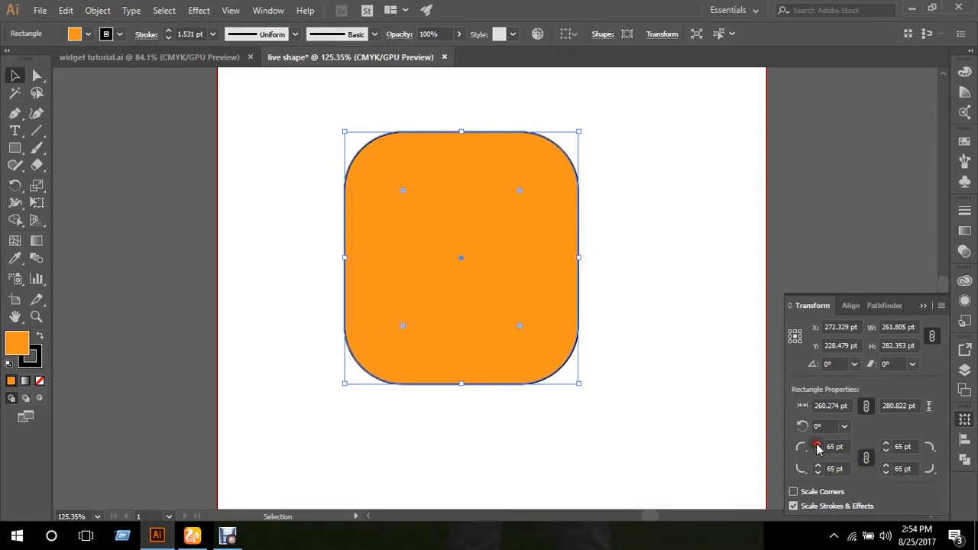
{"action": "left_click", "coordinate": [817, 448]}
{"action": "left_click", "coordinate": [818, 447]}
{"action": "left_click", "coordinate": [818, 448]}
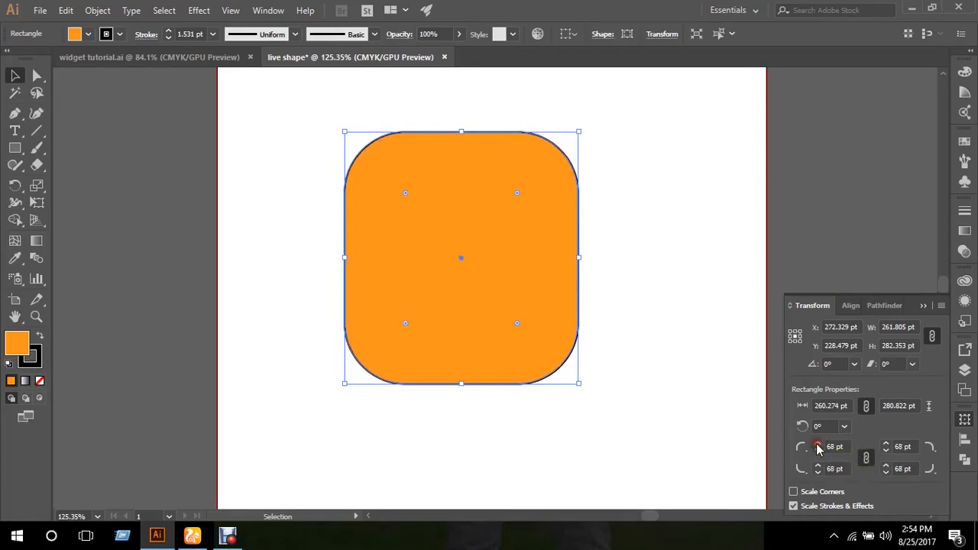
Unlink the corner radii and set the rectangle's upper-left corner to 91 pt and lower-right corner to 101 pt.
{"action": "left_click", "coordinate": [867, 459]}
{"action": "left_click_drag", "start_coordinate": [820, 448], "coordinate": [820, 447]}
{"action": "left_click_drag", "start_coordinate": [883, 469], "coordinate": [883, 468]}
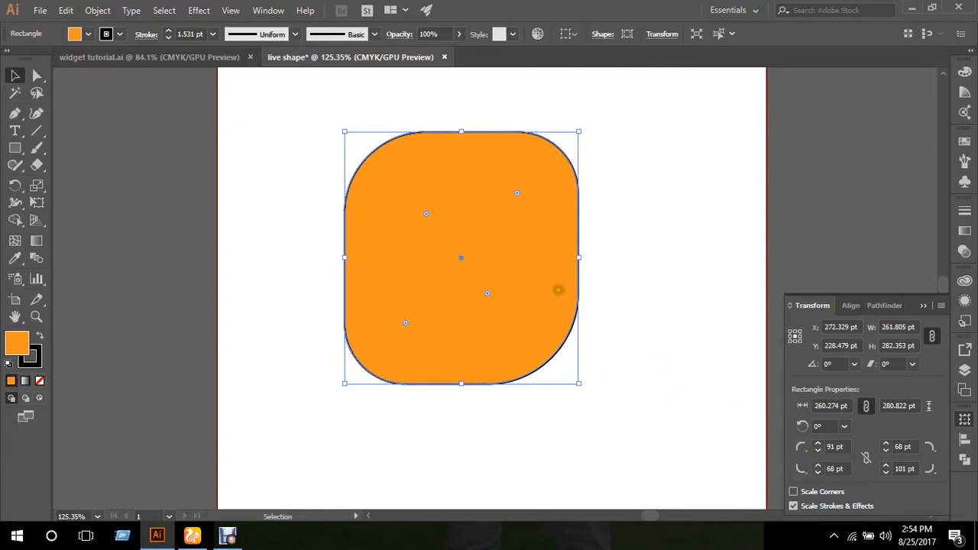
Shrink all corners with the upper-right corner widget until that corner is square, and make the upper-left corner inverted round.
{"action": "left_click_drag", "start_coordinate": [517, 192], "coordinate": [639, 94]}
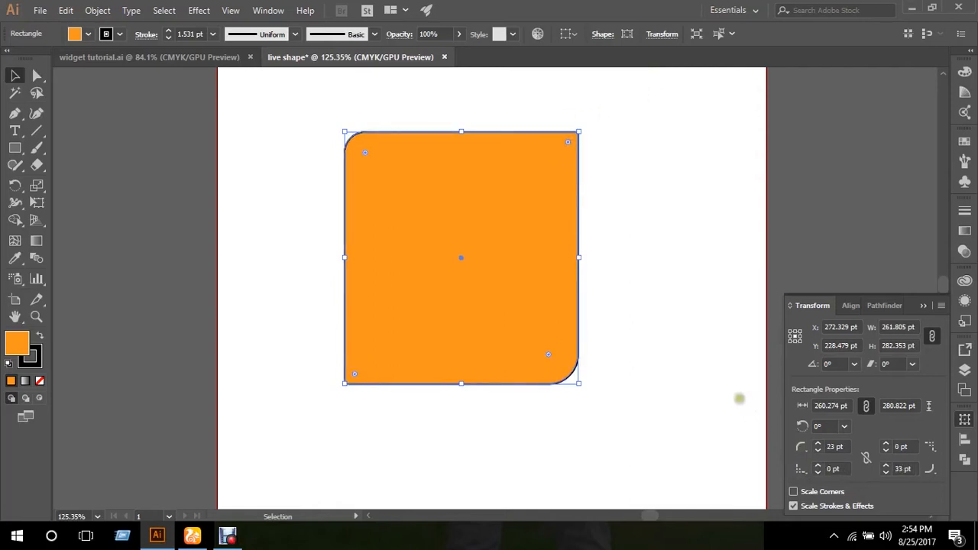
{"action": "left_click", "coordinate": [801, 449]}
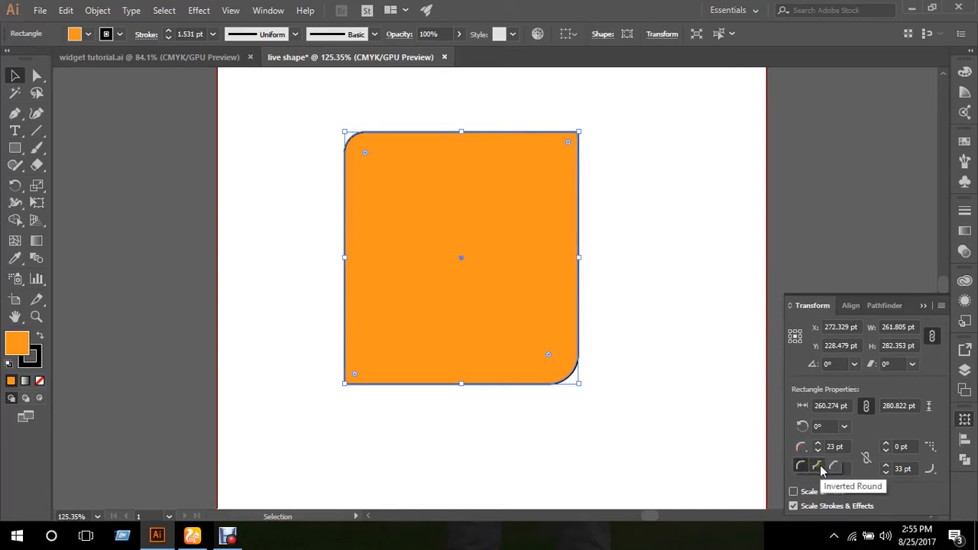
{"action": "left_click", "coordinate": [819, 467]}
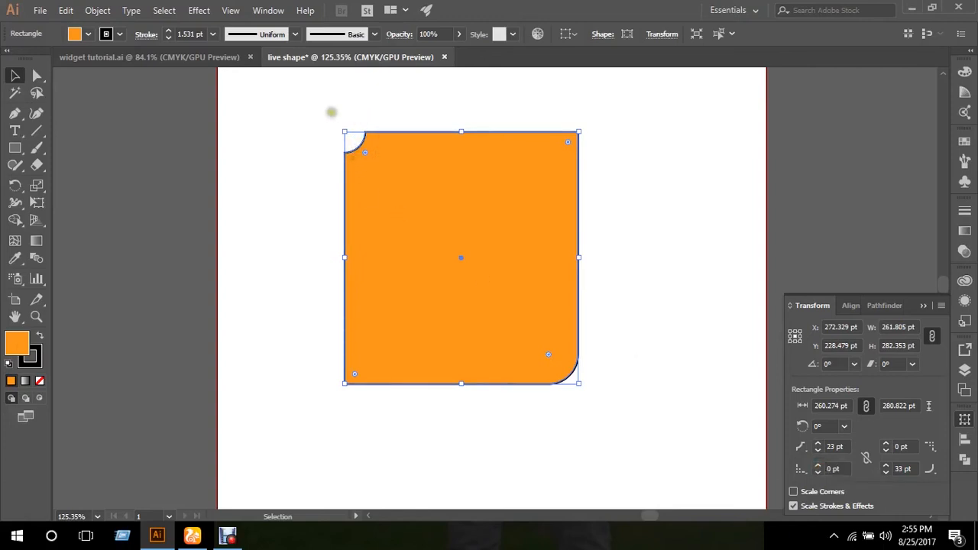
{"action": "left_click", "coordinate": [924, 306]}
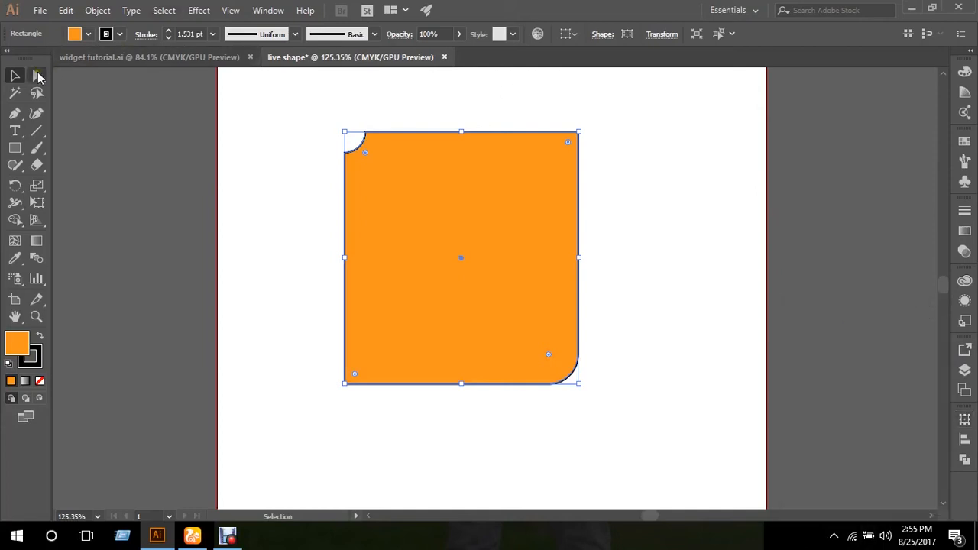
Open the corner settings from the rectangle's upper-right corner widget with Direct Selection and choose the chamfer corner type.
{"action": "left_click", "coordinate": [39, 76]}
{"action": "left_click", "coordinate": [579, 132]}
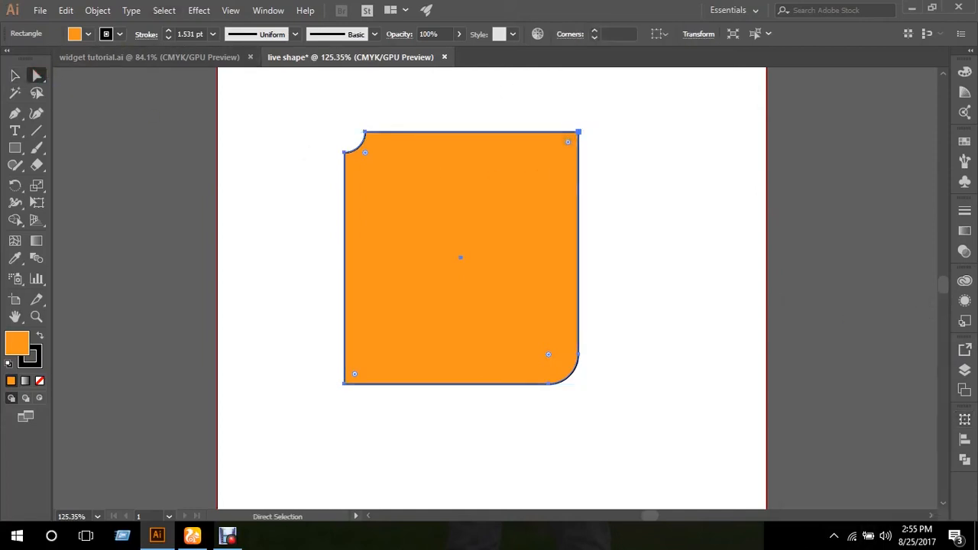
{"action": "double_click", "coordinate": [568, 141]}
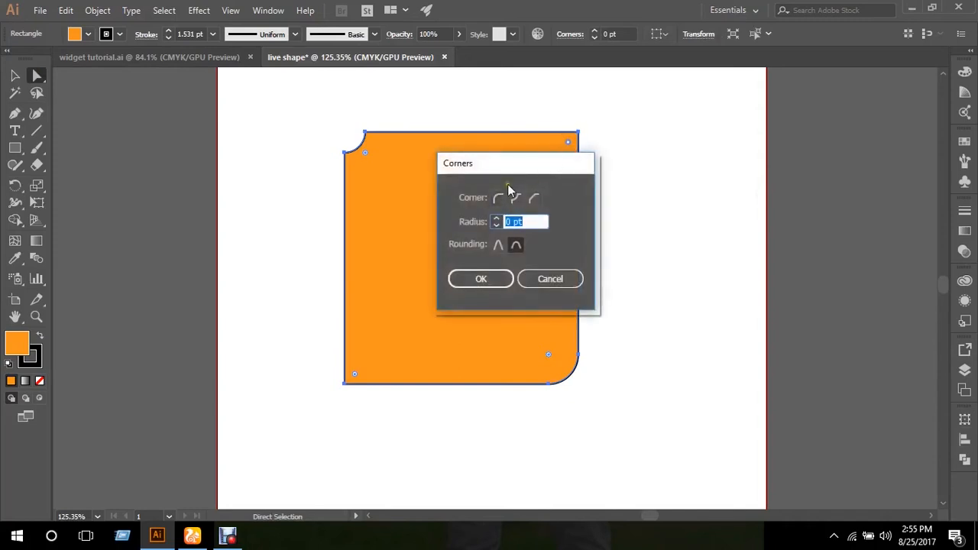
{"action": "left_click_drag", "start_coordinate": [515, 161], "coordinate": [555, 167]}
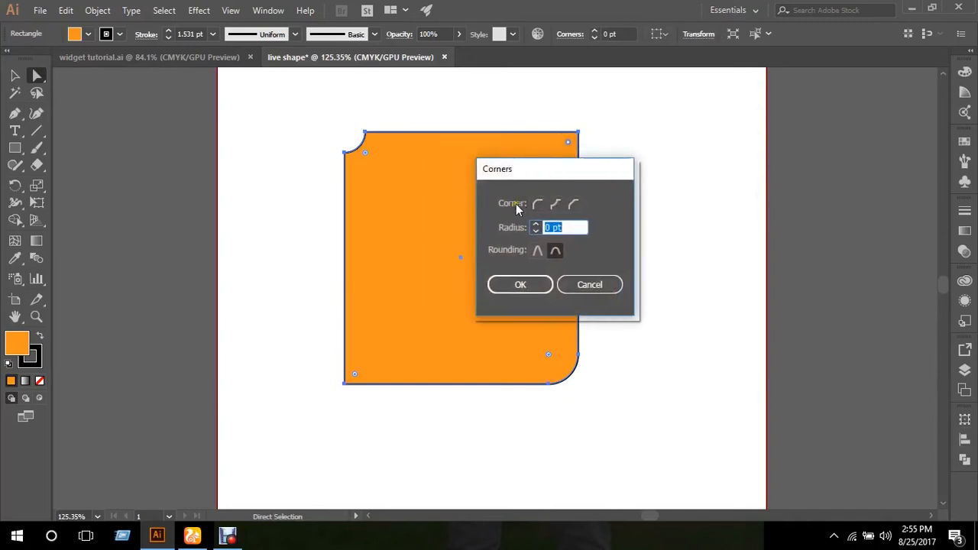
{"action": "left_click", "coordinate": [573, 205]}
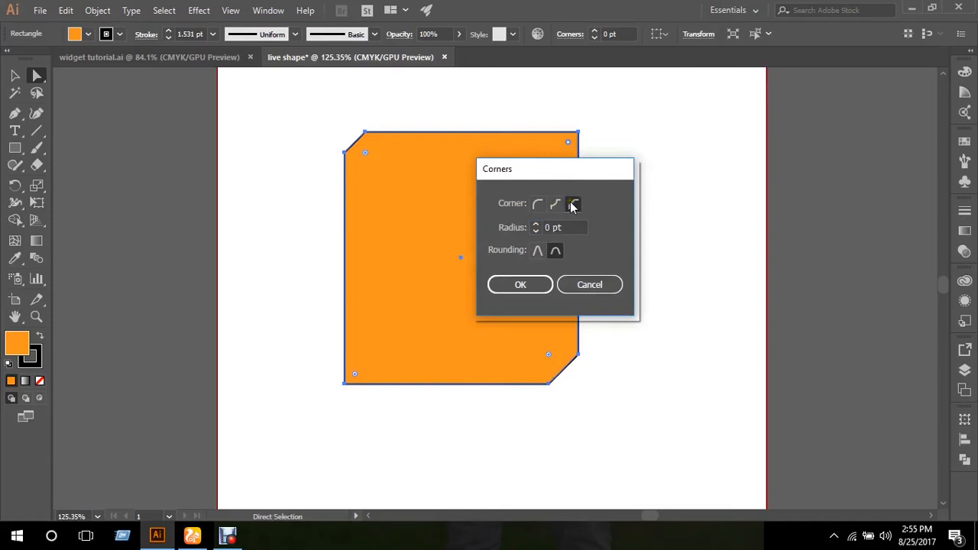
Set the upper-right corner's radius to 37 pt, apply the corner settings and deselect the rectangle.
{"action": "left_click", "coordinate": [537, 225]}
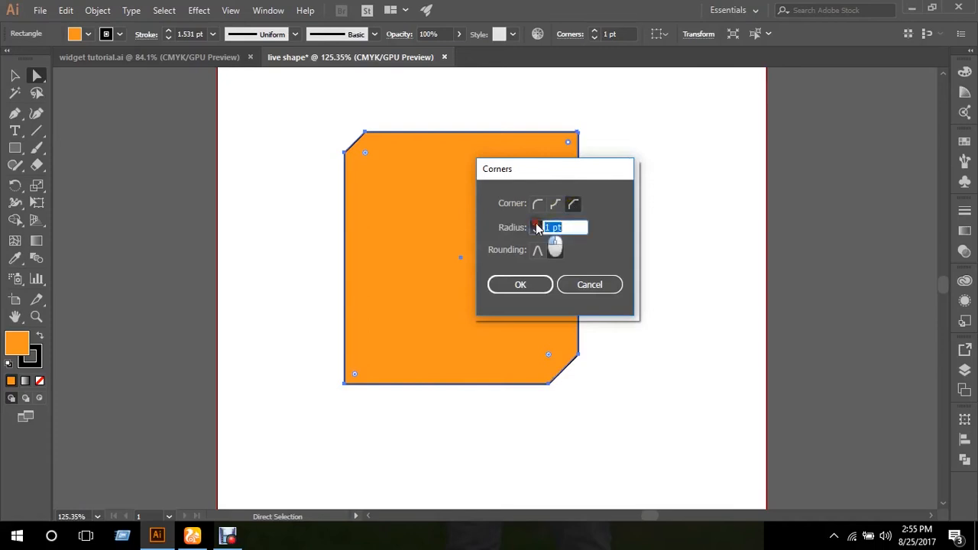
{"action": "left_click", "coordinate": [537, 225]}
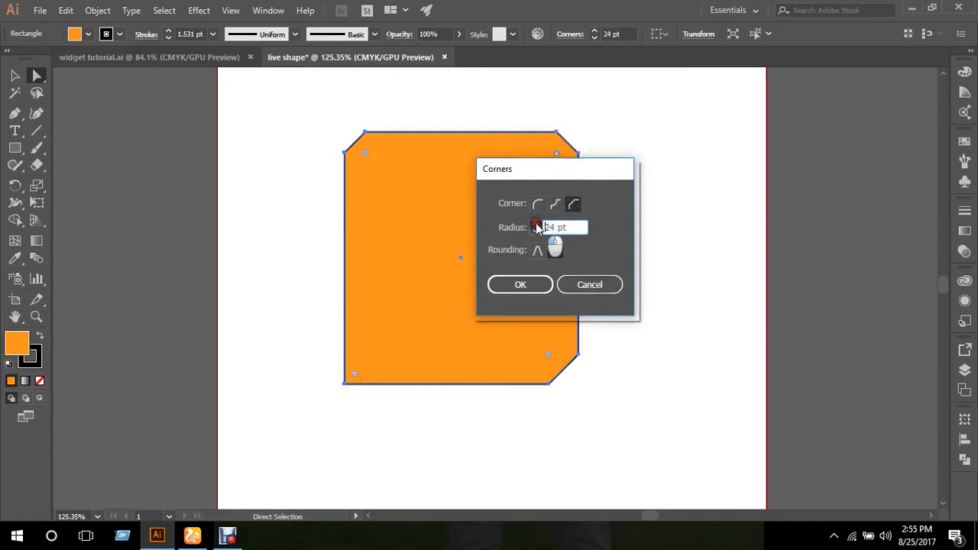
{"action": "left_click_drag", "start_coordinate": [553, 175], "coordinate": [530, 205]}
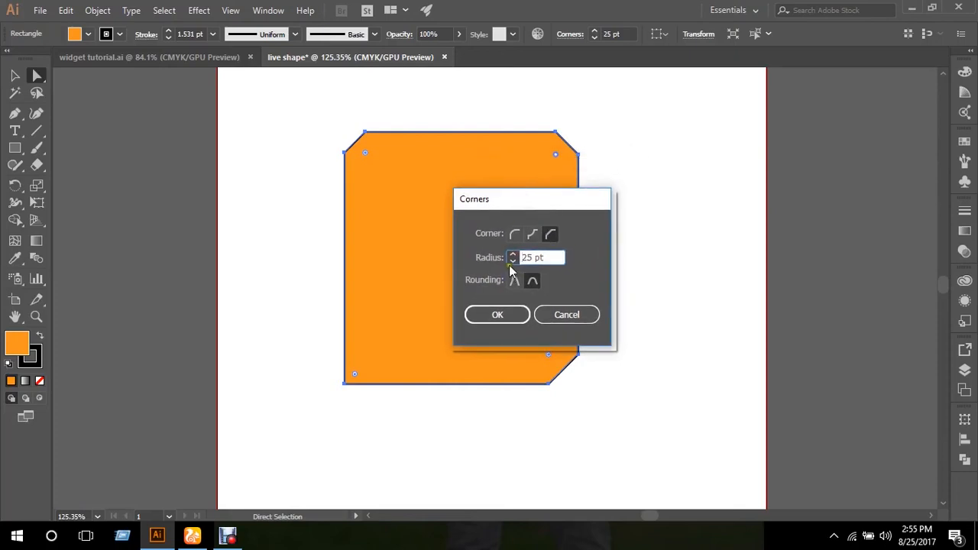
{"action": "left_click", "coordinate": [513, 255]}
{"action": "left_click", "coordinate": [497, 317]}
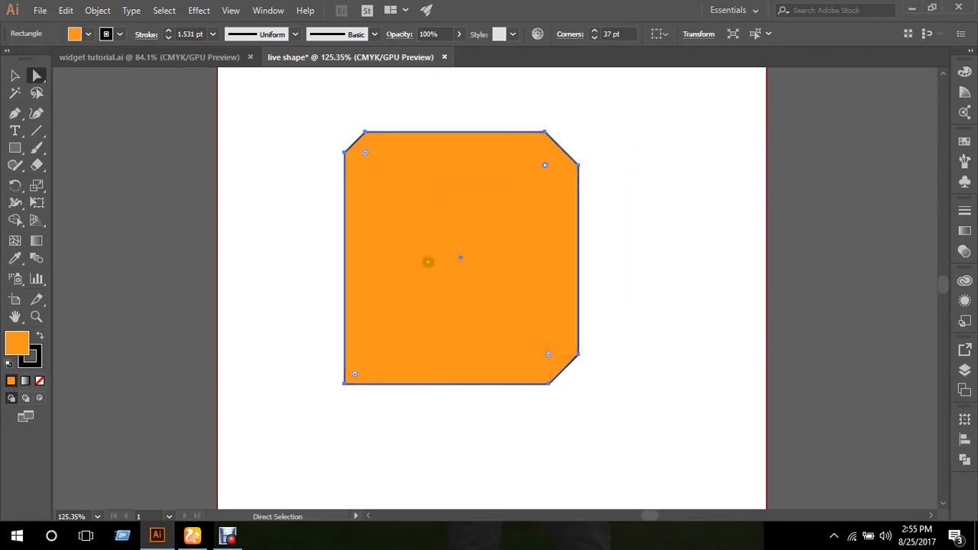
{"action": "left_click", "coordinate": [654, 203]}
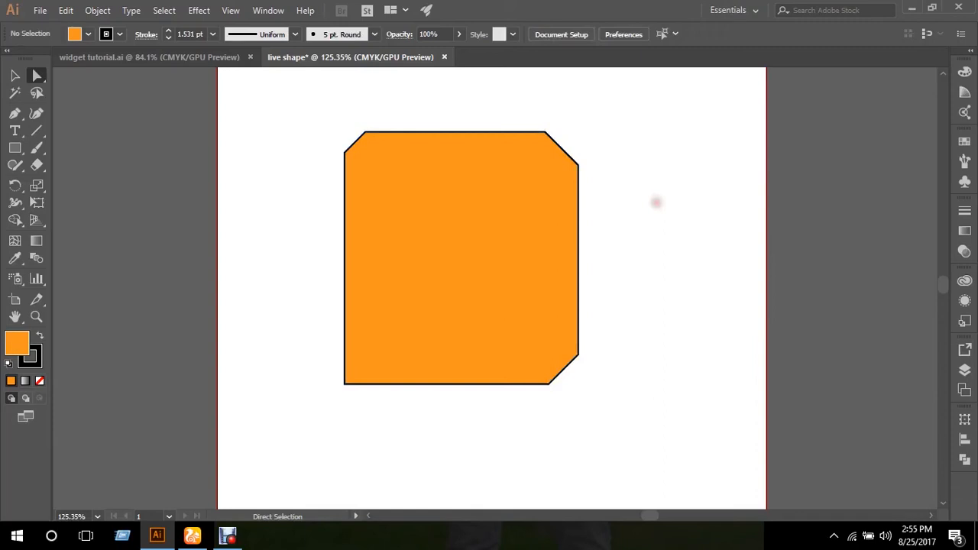
Select the rectangle's lower-left corner widget and set that corner's radius to 39 pt.
{"action": "left_click", "coordinate": [466, 198]}
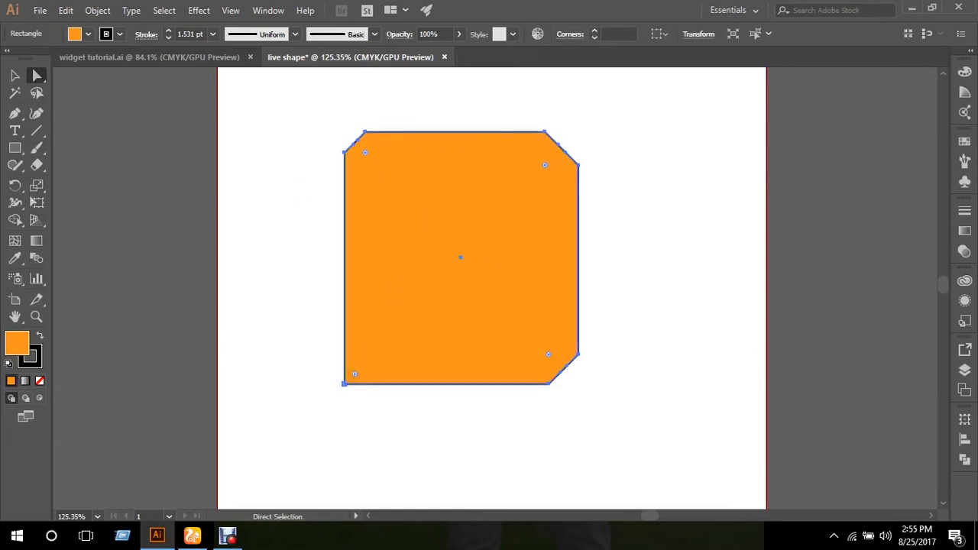
{"action": "left_click", "coordinate": [354, 373]}
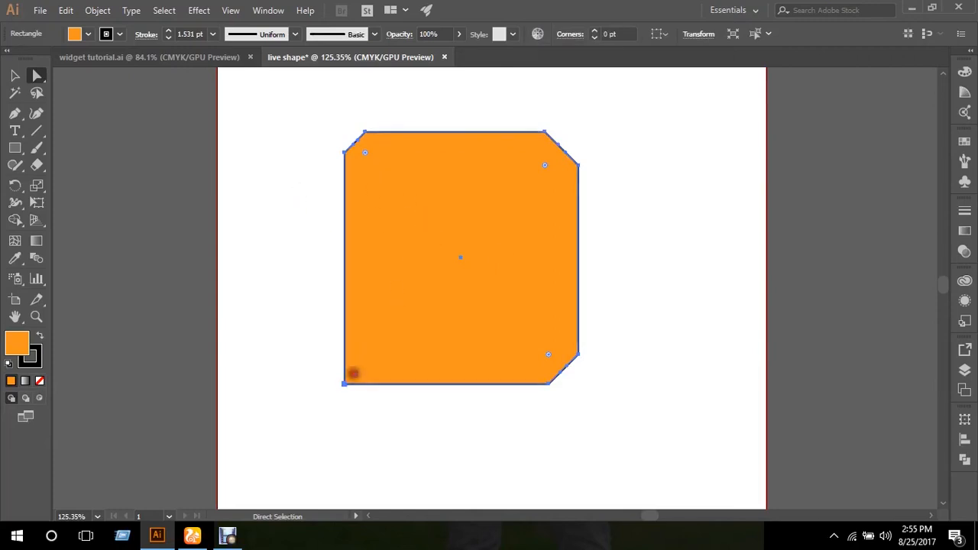
{"action": "left_click", "coordinate": [595, 34]}
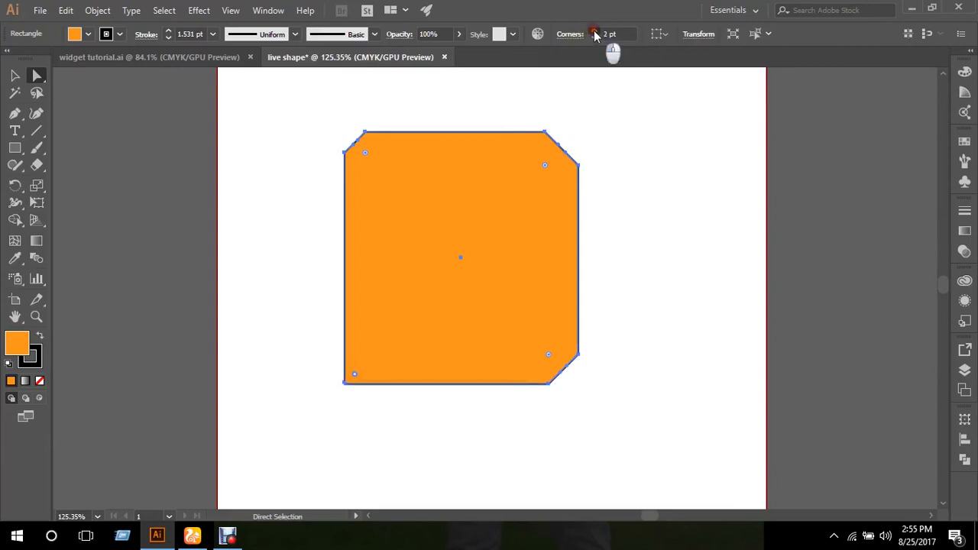
{"action": "left_click_drag", "start_coordinate": [596, 35], "coordinate": [595, 35]}
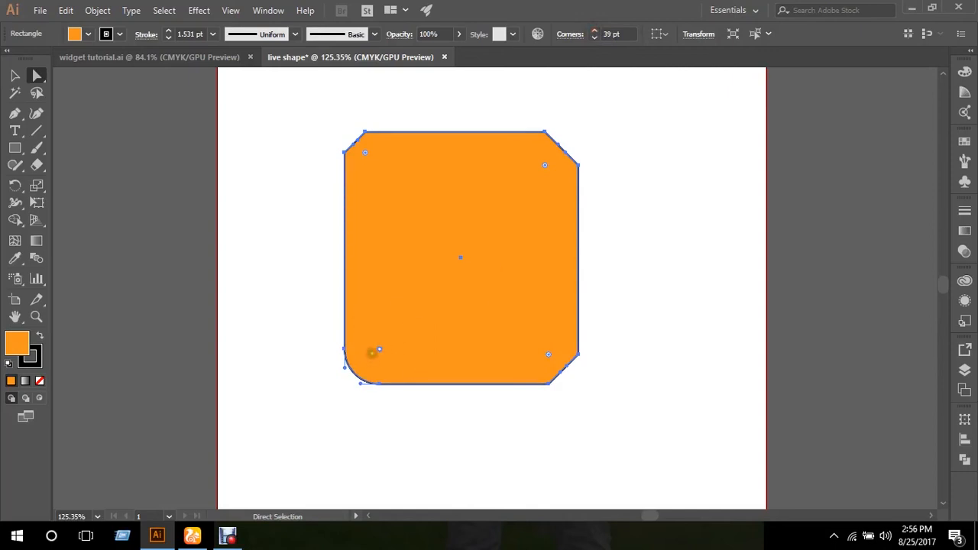
Reselect the rectangle with Direct Selection and raise the radius of all its corners to 37 pt.
{"action": "left_click", "coordinate": [19, 75]}
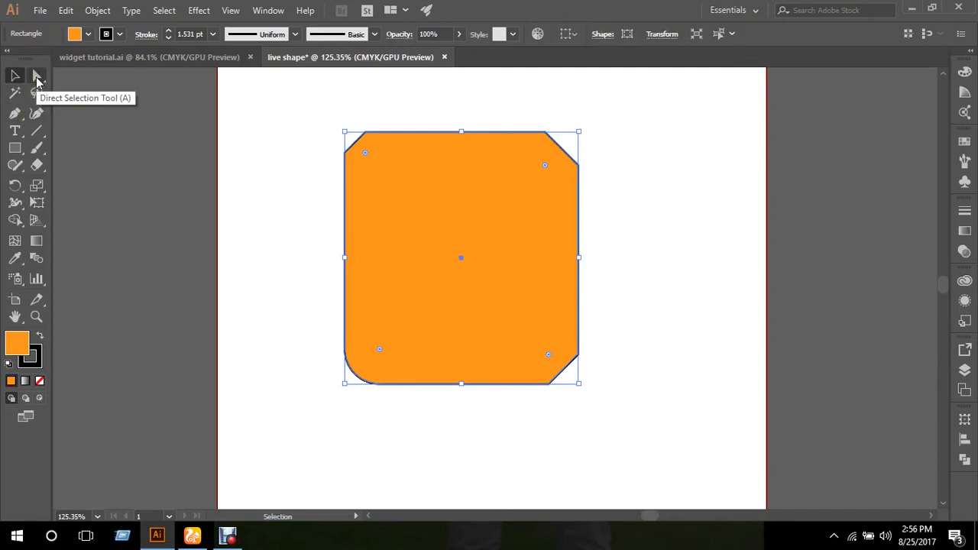
{"action": "left_click", "coordinate": [37, 77]}
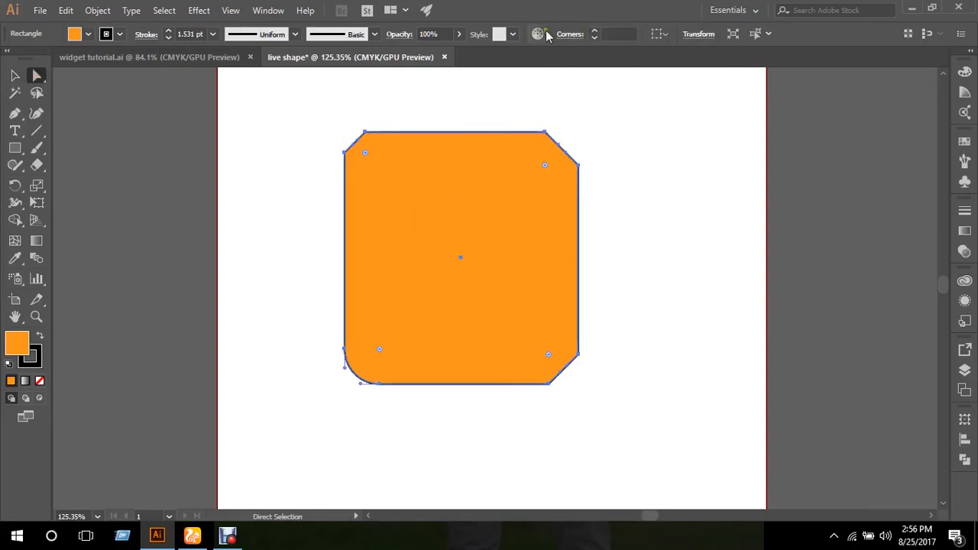
{"action": "left_click", "coordinate": [594, 32]}
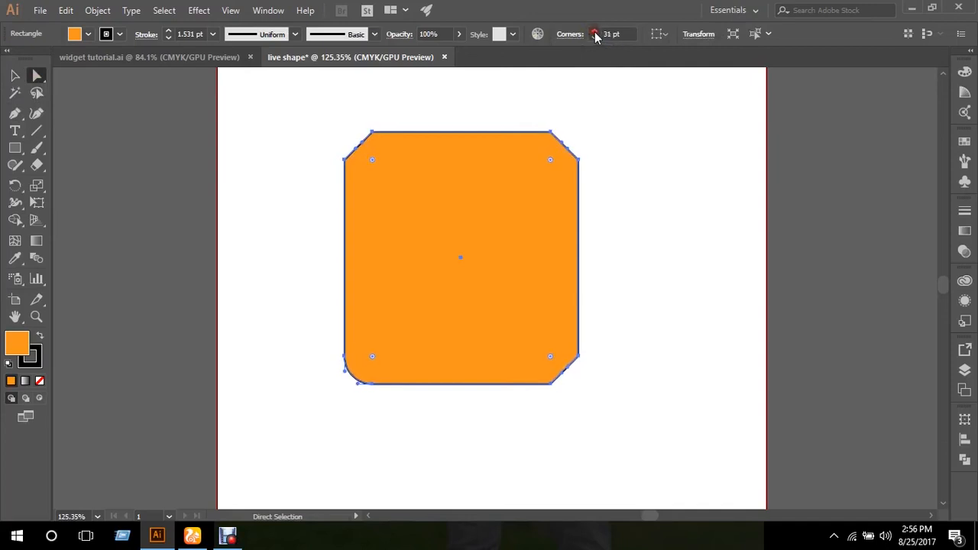
{"action": "left_click", "coordinate": [595, 34]}
{"action": "left_click", "coordinate": [595, 34]}
{"action": "left_click", "coordinate": [594, 34]}
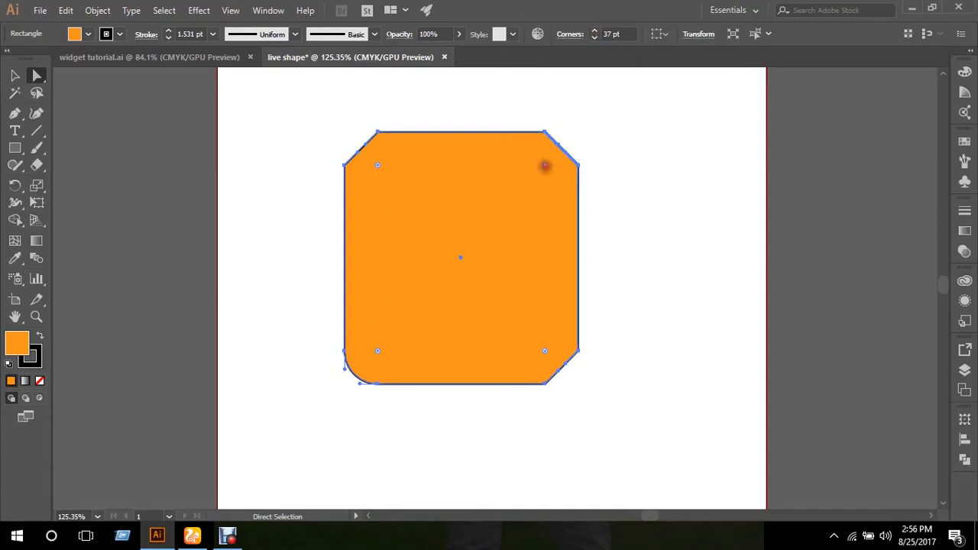
Increase only the rectangle's upper-right corner radius to 63 pt.
{"action": "left_click", "coordinate": [595, 32]}
{"action": "left_click", "coordinate": [596, 33]}
{"action": "left_click", "coordinate": [595, 32]}
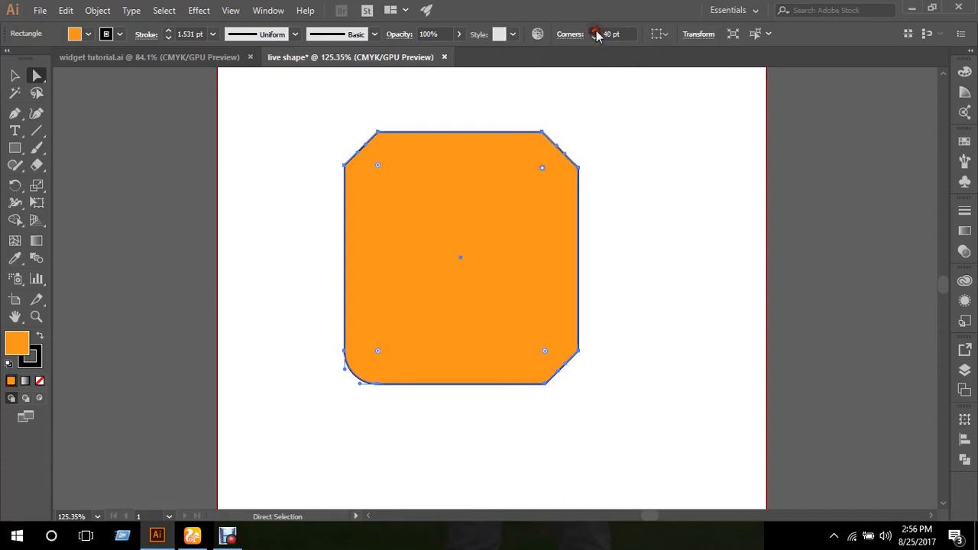
{"action": "left_click", "coordinate": [596, 34]}
{"action": "left_click", "coordinate": [596, 33]}
{"action": "left_click_drag", "start_coordinate": [597, 35], "coordinate": [594, 36]}
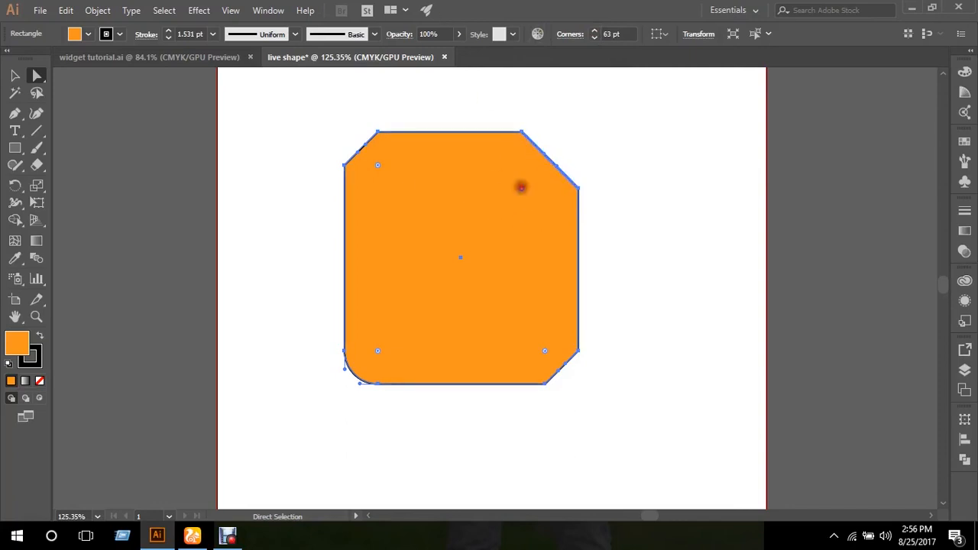
Reduce the rectangle's corner radii with the corner widgets until all corners are square, and deselect it.
{"action": "left_click_drag", "start_coordinate": [521, 187], "coordinate": [588, 128]}
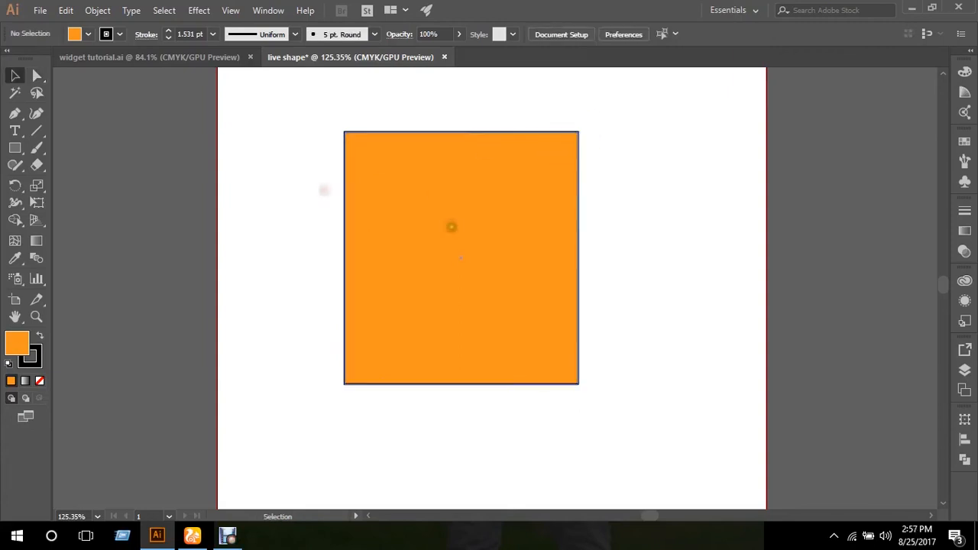
{"action": "left_click", "coordinate": [452, 227]}
{"action": "left_click", "coordinate": [641, 258]}
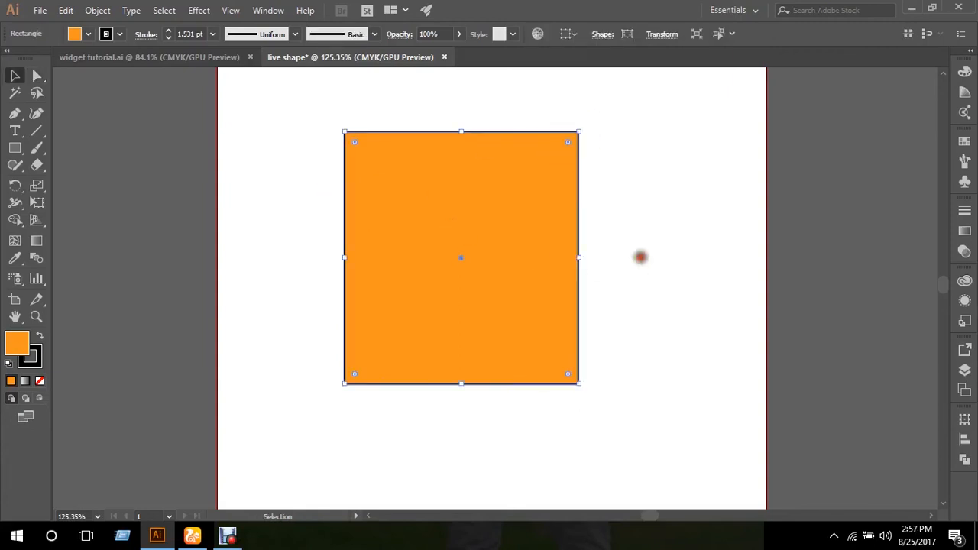
{"action": "left_click_drag", "start_coordinate": [466, 275], "coordinate": [470, 255]}
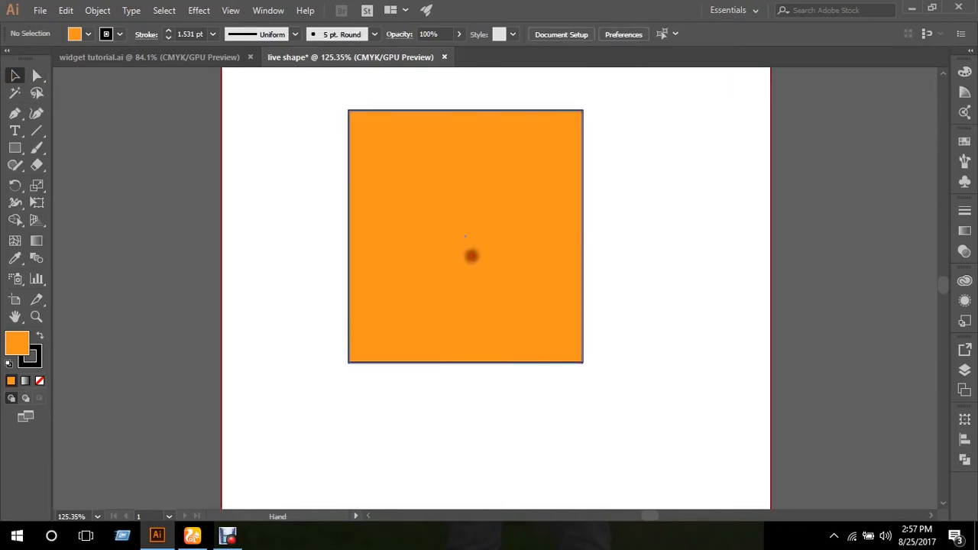
{"action": "left_click", "coordinate": [506, 258]}
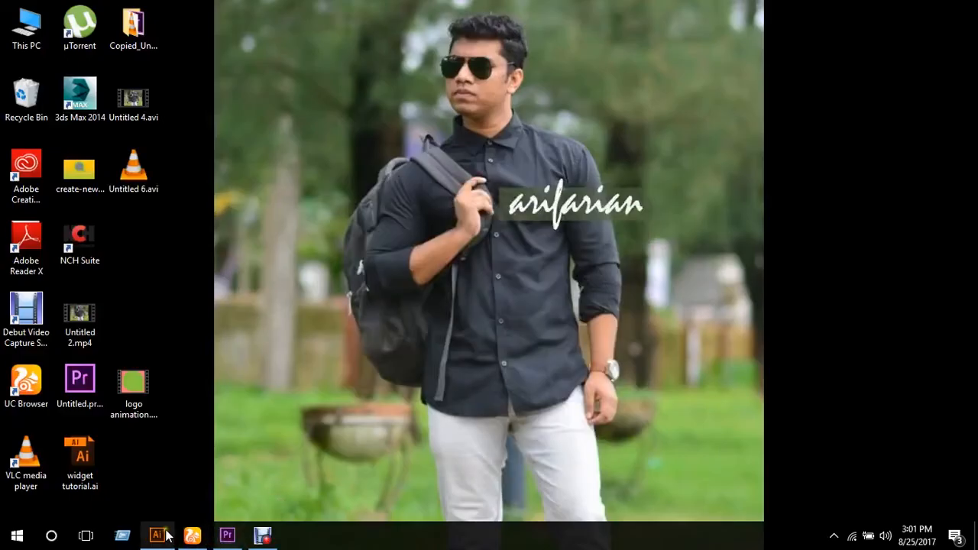
Switch to Illustrator and draw a closed four-sided Pen path below the rectangle, about 290 by 111 pt, with a slanted left side.
{"action": "left_click", "coordinate": [167, 537]}
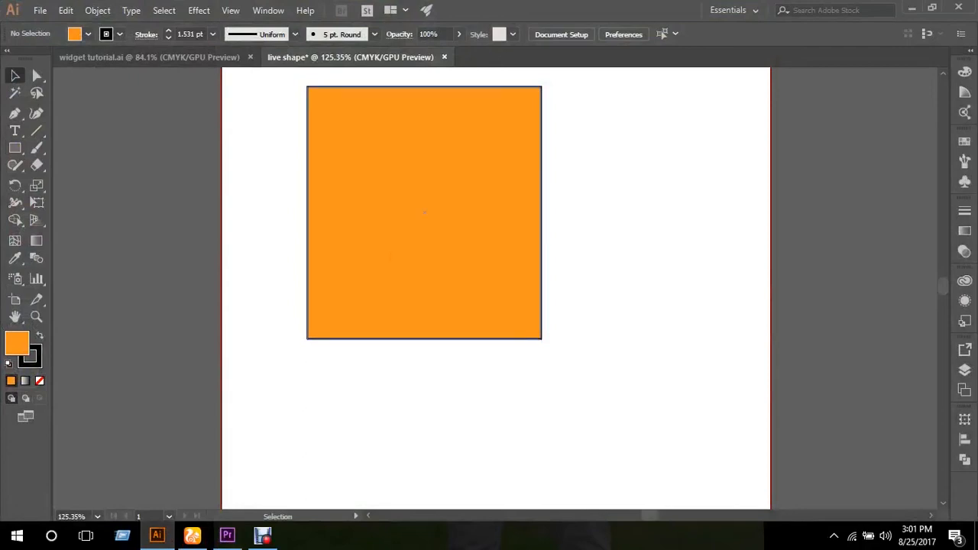
{"action": "left_click", "coordinate": [394, 256]}
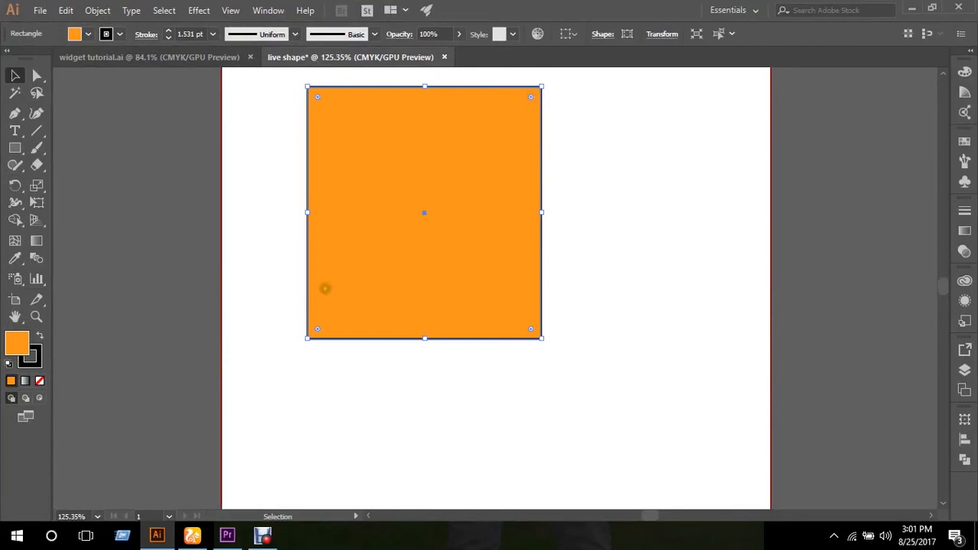
{"action": "scroll", "coordinate": [323, 286], "scroll_direction": "down", "scroll_amount": 1}
{"action": "left_click", "coordinate": [16, 114]}
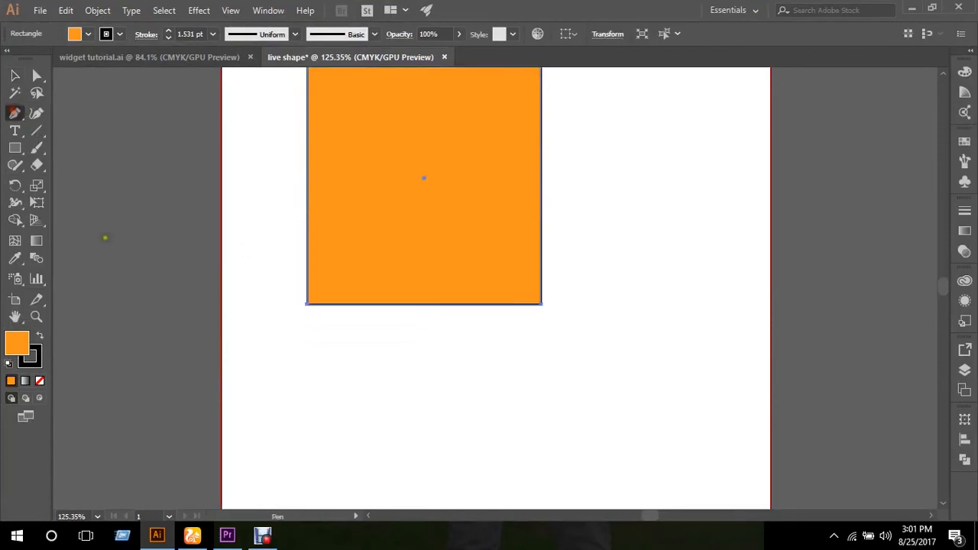
{"action": "left_click", "coordinate": [305, 367]}
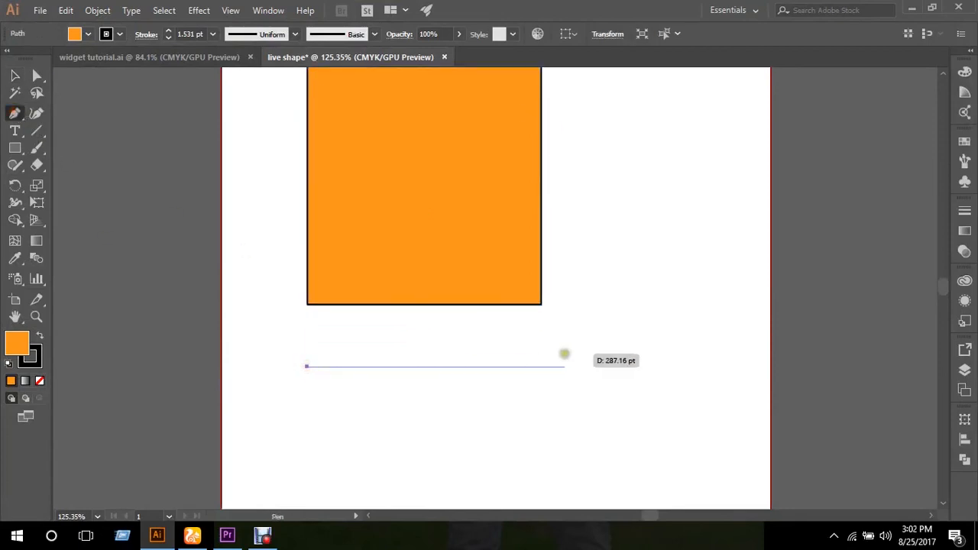
{"action": "left_click", "coordinate": [570, 367]}
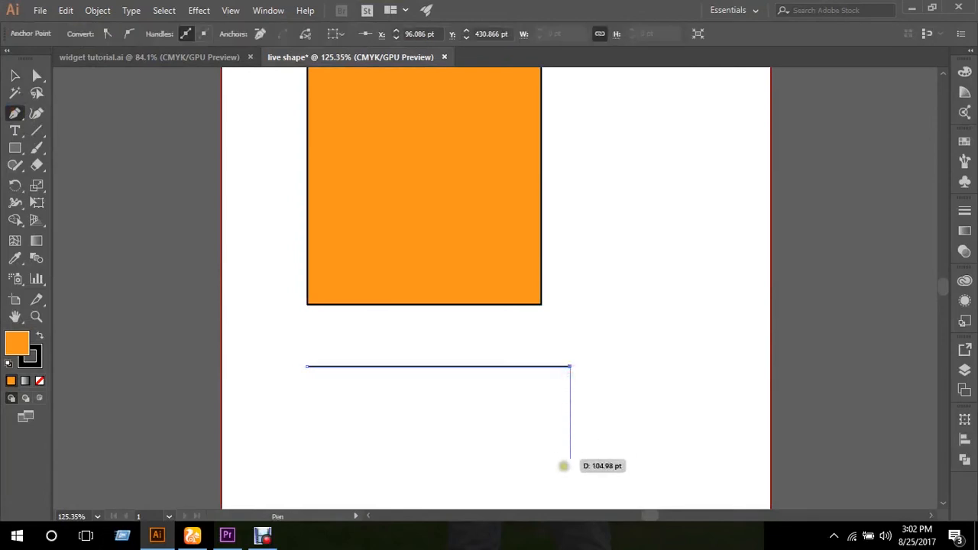
{"action": "left_click", "coordinate": [570, 465]}
{"action": "left_click", "coordinate": [387, 466]}
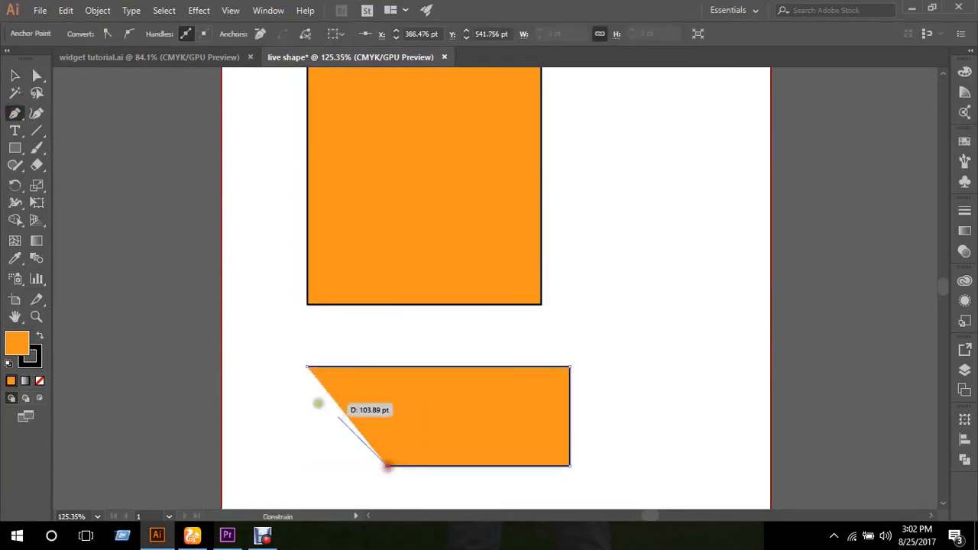
{"action": "left_click", "coordinate": [306, 367]}
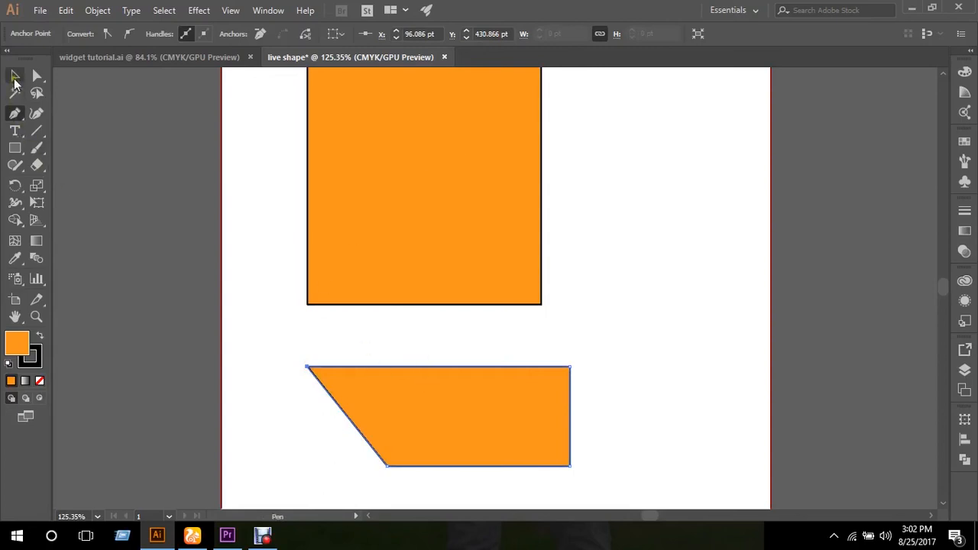
Move the slanted path up closer to the rectangle's lower edge and reselect it.
{"action": "left_click", "coordinate": [14, 74]}
{"action": "left_click_drag", "start_coordinate": [436, 382], "coordinate": [435, 358]}
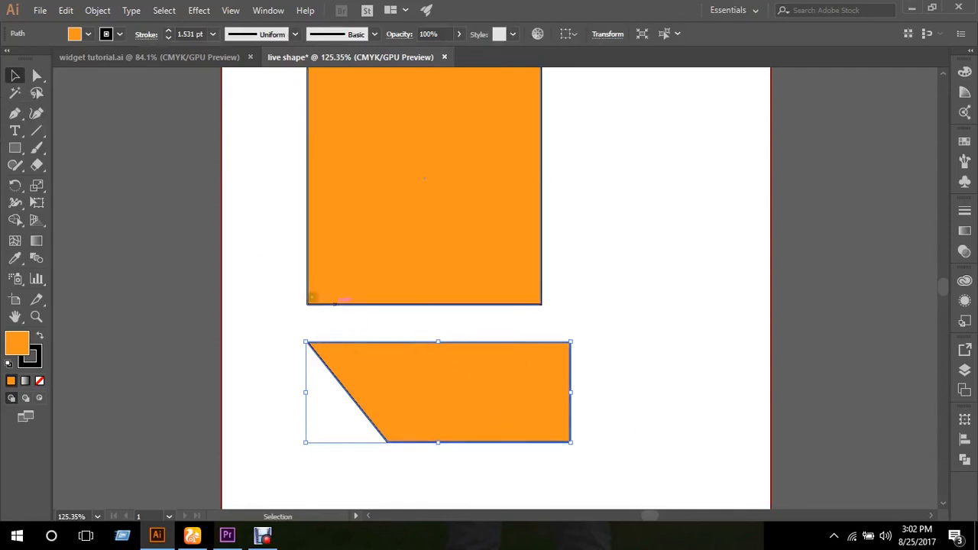
{"action": "left_click", "coordinate": [609, 339]}
{"action": "left_click", "coordinate": [478, 367]}
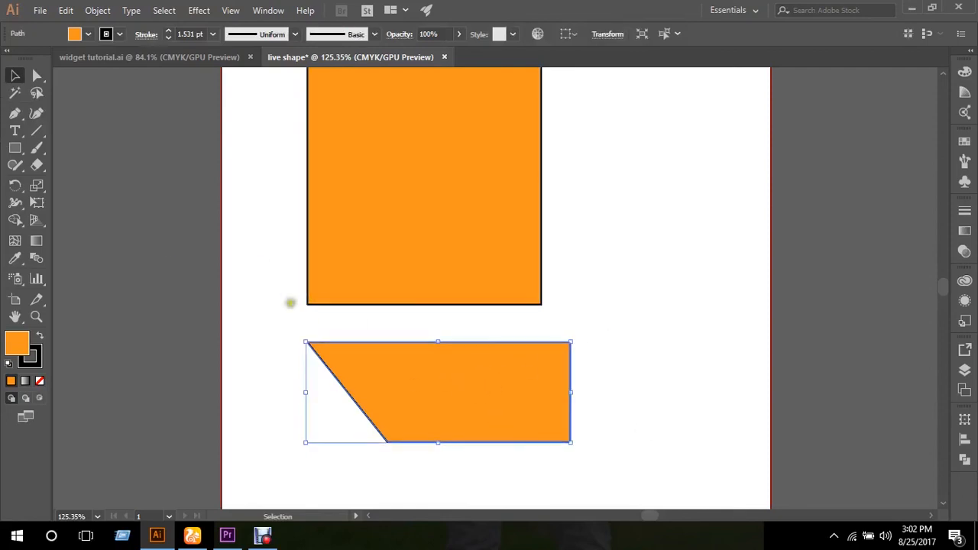
Round the slanted path's upper-left corner to about 34 pt with Direct Selection, and reselect the whole path with the Selection tool.
{"action": "left_click", "coordinate": [37, 75]}
{"action": "left_click", "coordinate": [432, 400]}
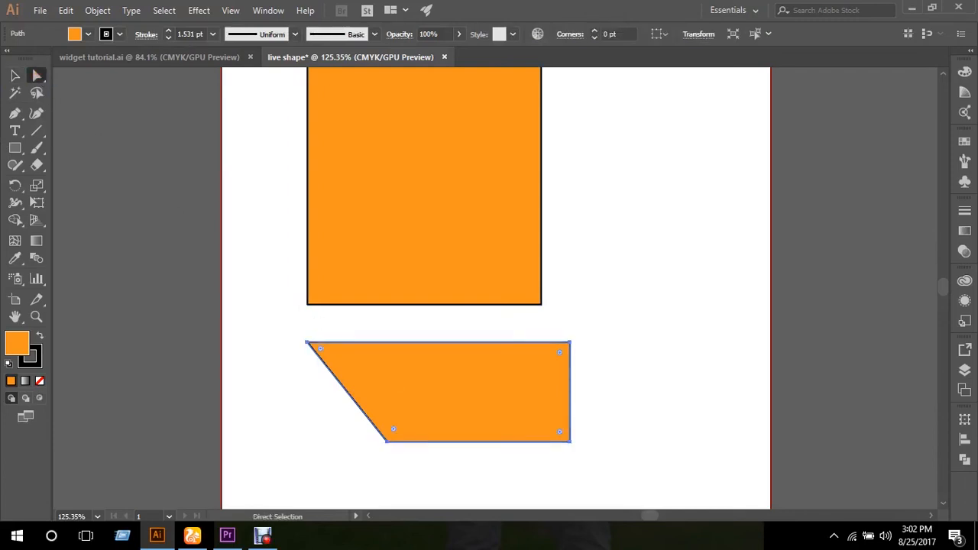
{"action": "left_click", "coordinate": [644, 349]}
{"action": "left_click", "coordinate": [435, 392]}
{"action": "left_click", "coordinate": [321, 349]}
{"action": "left_click", "coordinate": [307, 344]}
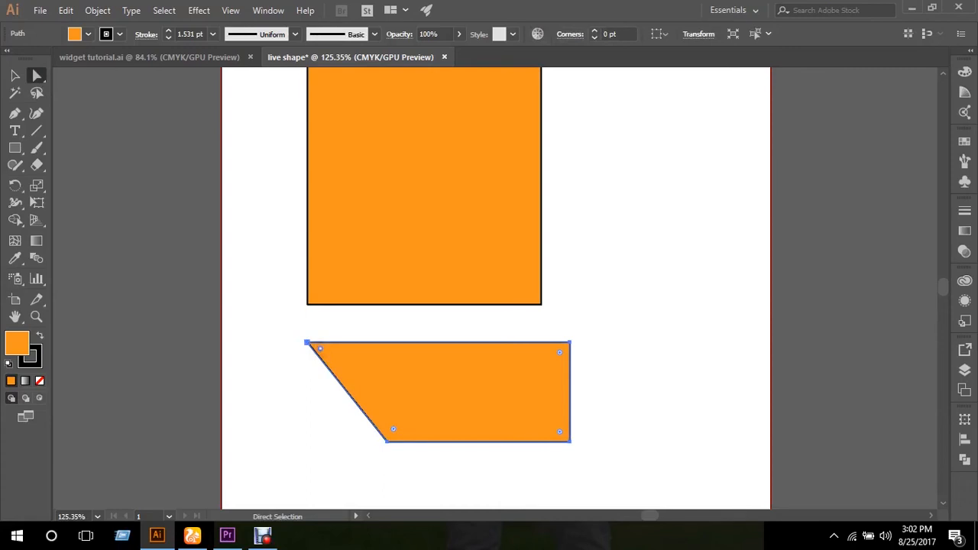
{"action": "left_click_drag", "start_coordinate": [319, 349], "coordinate": [370, 370]}
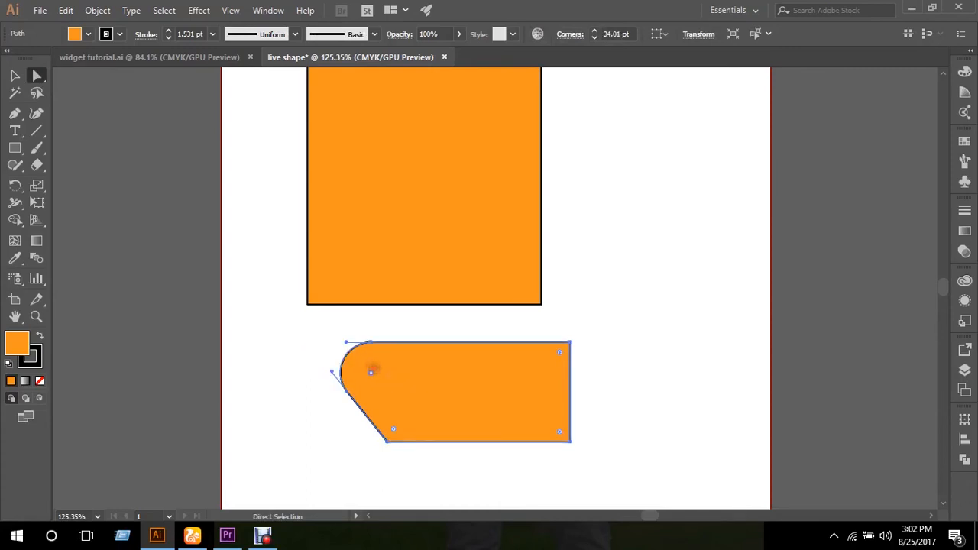
{"action": "left_click", "coordinate": [318, 334]}
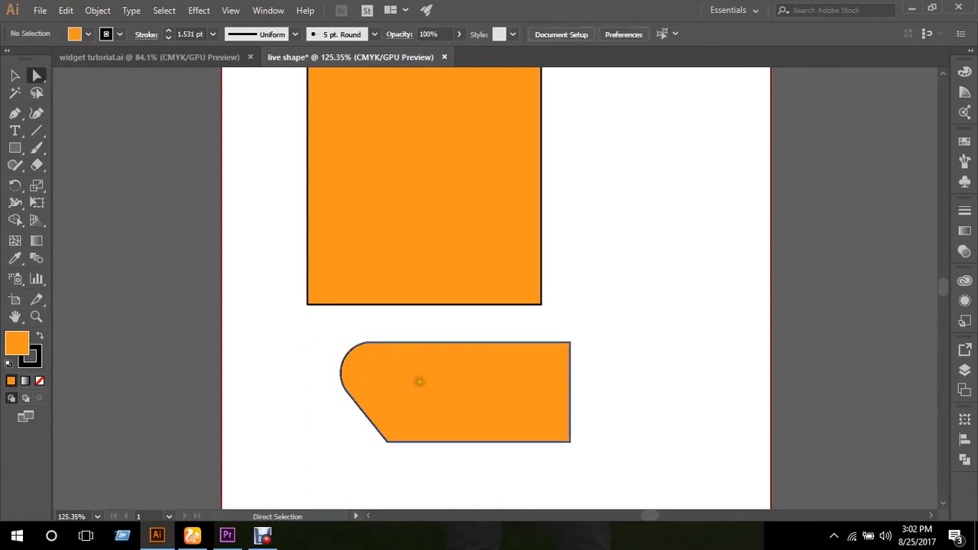
{"action": "key", "text": "v"}
{"action": "left_click", "coordinate": [420, 381]}
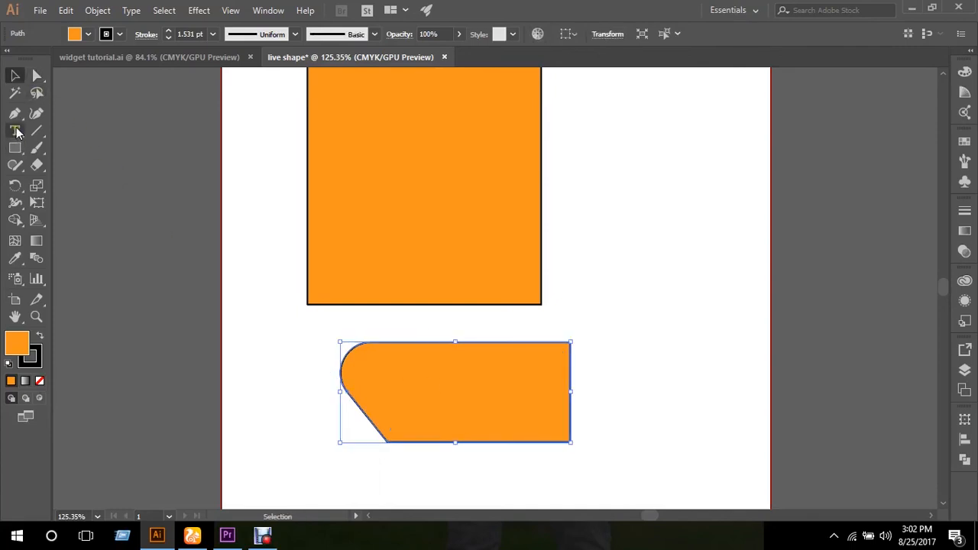
Draw a closed upright rectangle about 135 by 196 pt with the Pen tool to the right of the large rectangle.
{"action": "left_click", "coordinate": [14, 113]}
{"action": "left_click", "coordinate": [592, 172]}
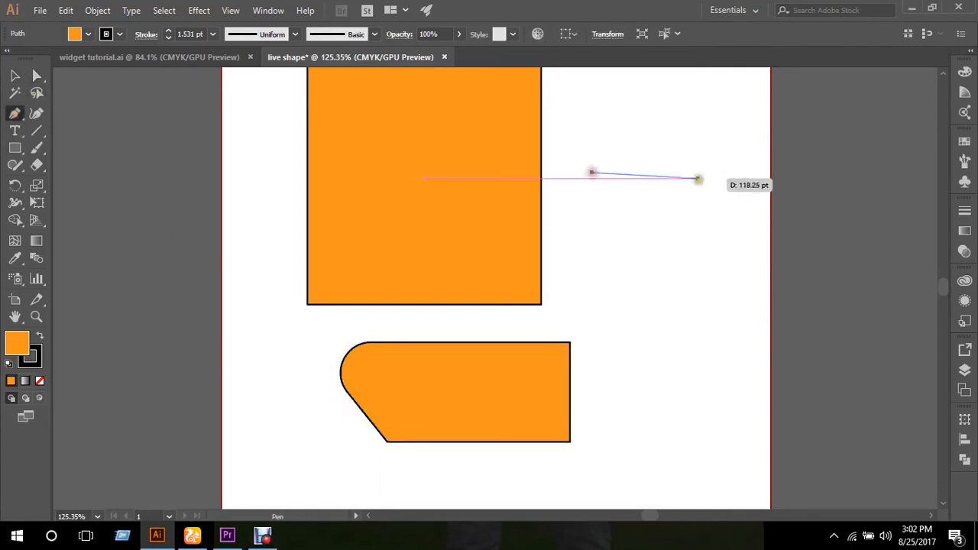
{"action": "left_click", "coordinate": [714, 172], "text": "shift"}
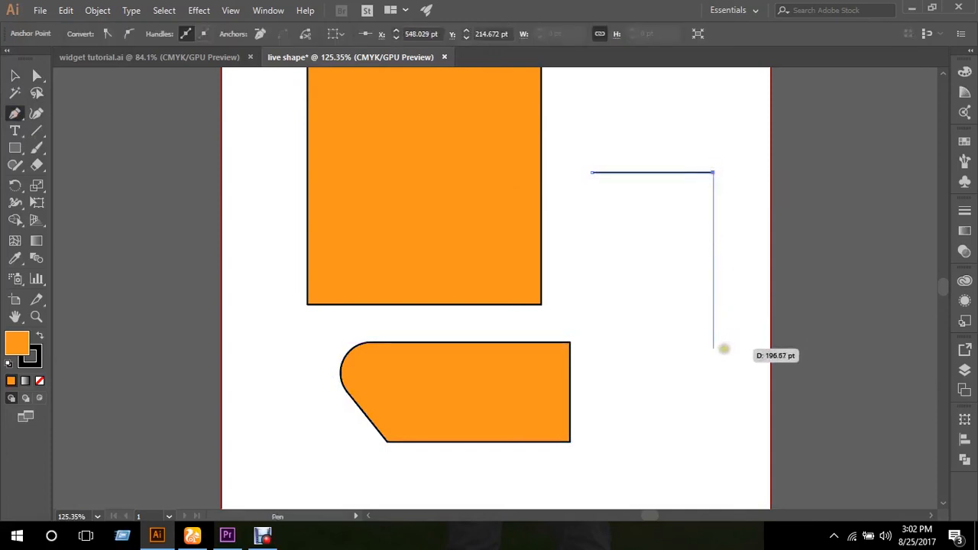
{"action": "left_click", "coordinate": [723, 348], "text": "shift"}
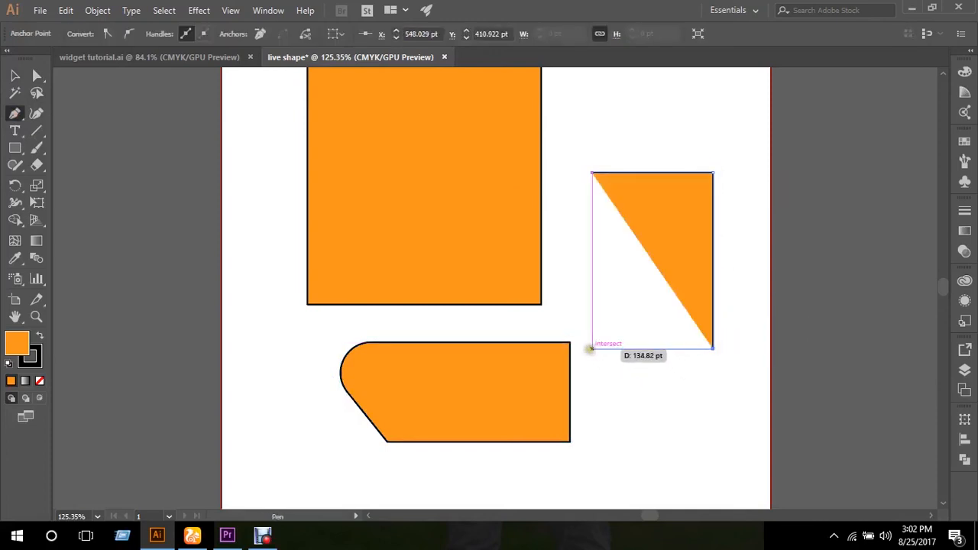
{"action": "left_click", "coordinate": [591, 348], "text": "shift"}
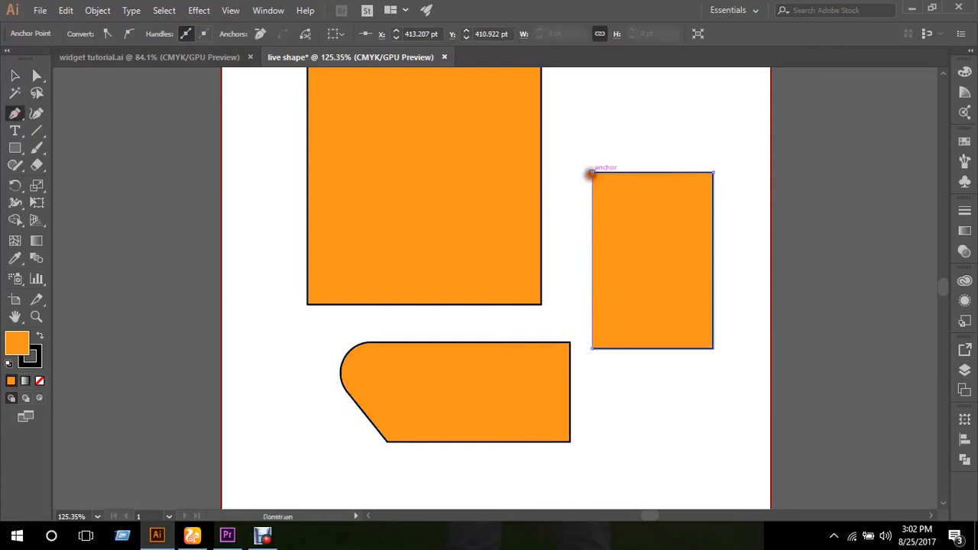
{"action": "left_click", "coordinate": [592, 172]}
Select both upper anchors of the Pen-drawn rectangle, round them fully into an arch with the corner widget, and deselect it.
{"action": "left_click", "coordinate": [36, 74]}
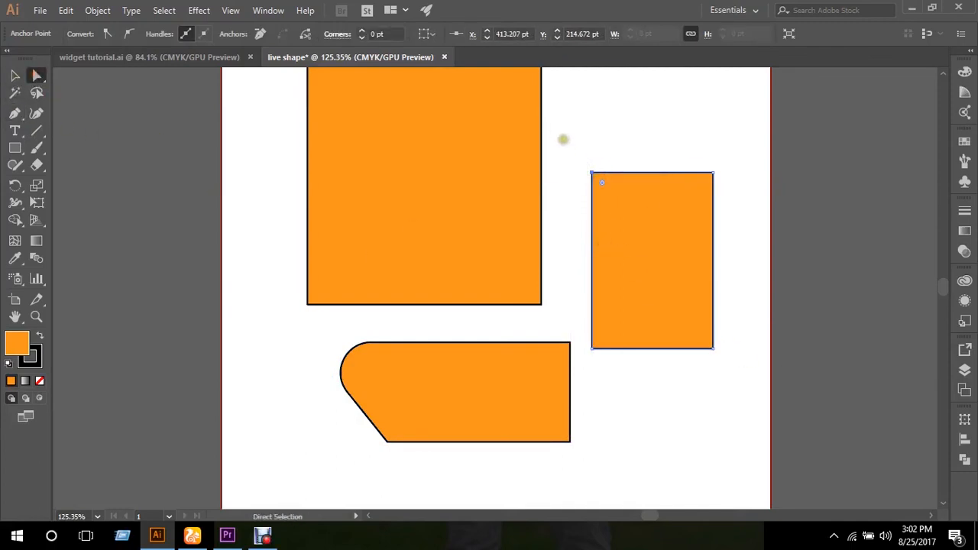
{"action": "left_click_drag", "start_coordinate": [563, 139], "coordinate": [737, 197]}
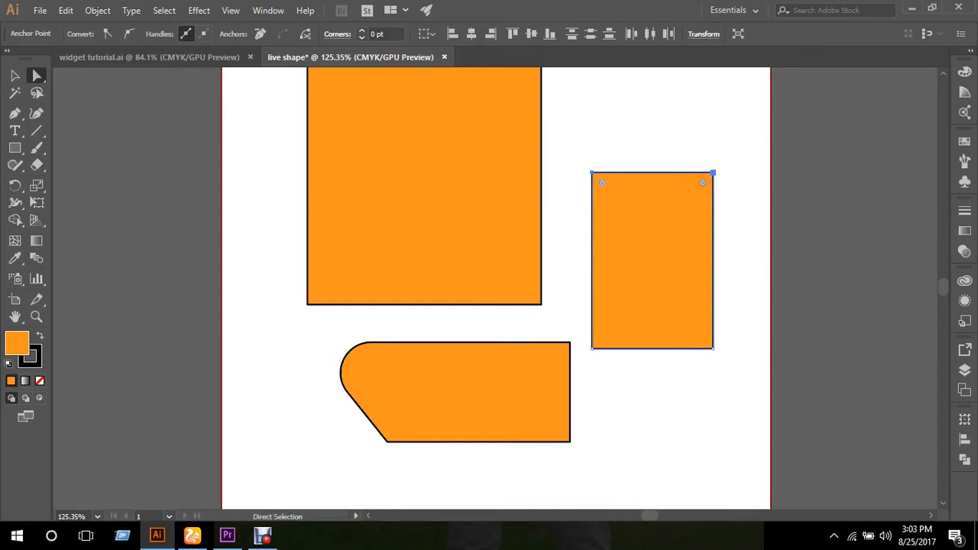
{"action": "left_click_drag", "start_coordinate": [702, 183], "coordinate": [696, 330]}
{"action": "left_click", "coordinate": [642, 133]}
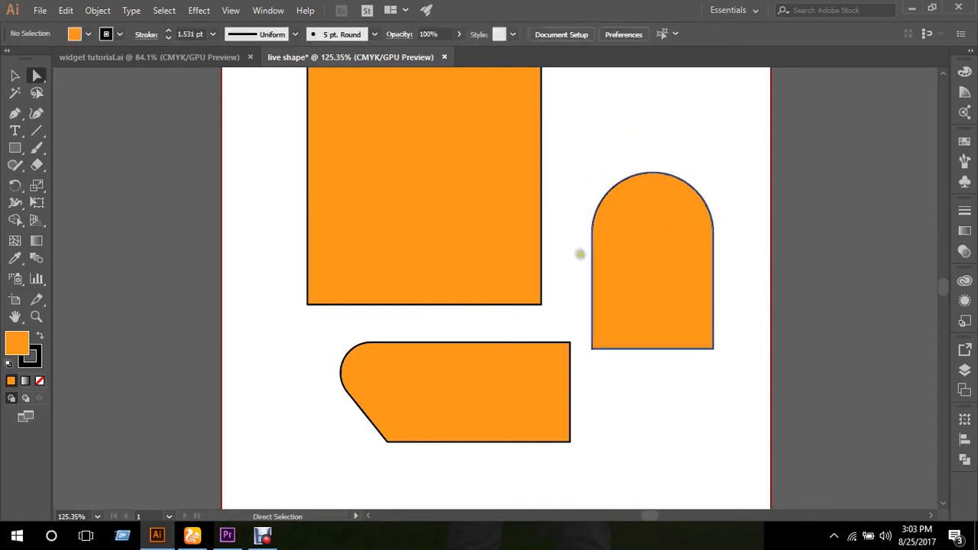
Move the arched shape slightly up and to the right with the Selection tool.
{"action": "left_click", "coordinate": [14, 75]}
{"action": "left_click_drag", "start_coordinate": [653, 246], "coordinate": [665, 231]}
{"action": "left_click_drag", "start_coordinate": [657, 372], "coordinate": [631, 374]}
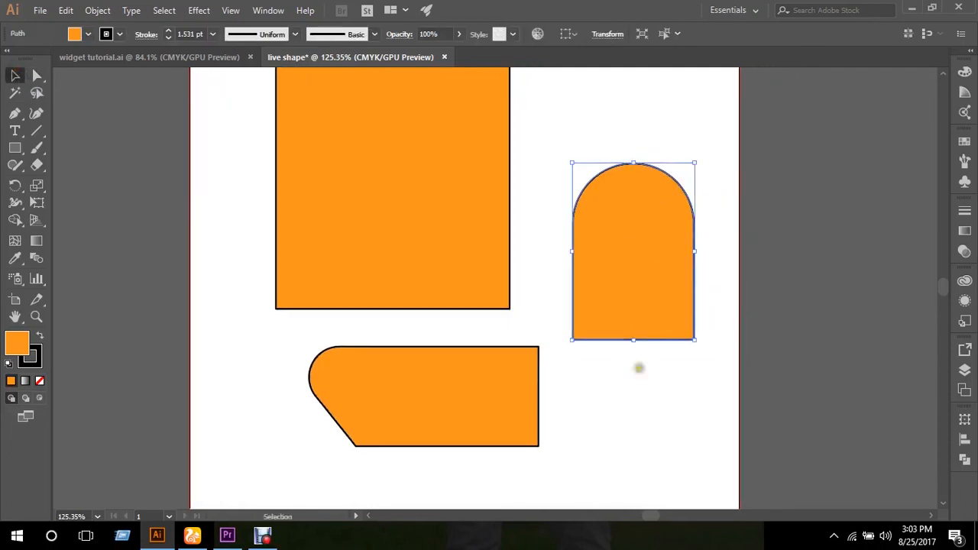
{"action": "left_click_drag", "start_coordinate": [623, 268], "coordinate": [625, 258]}
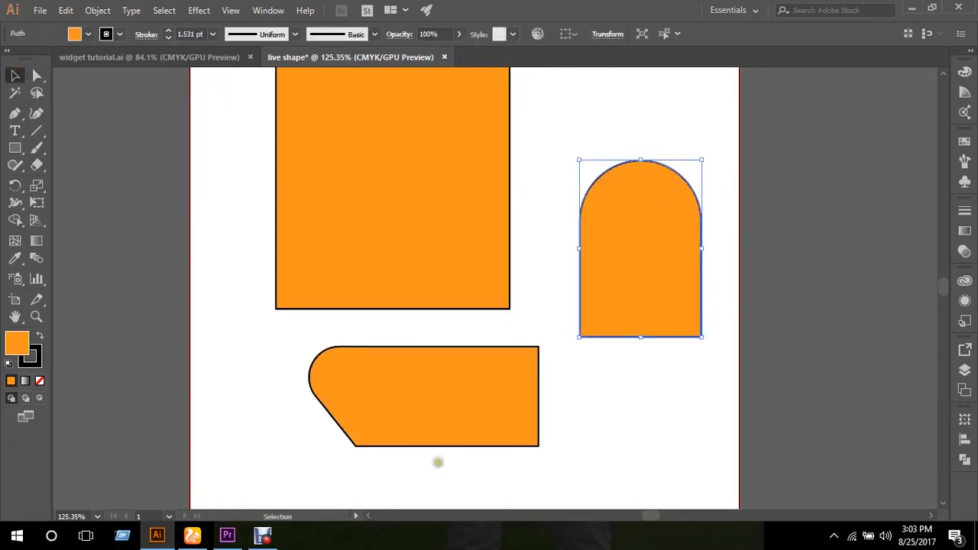
Examine the corner widgets of the slanted path with Direct Selection, and check the arched shape's properties in the Transform settings.
{"action": "left_click", "coordinate": [37, 75]}
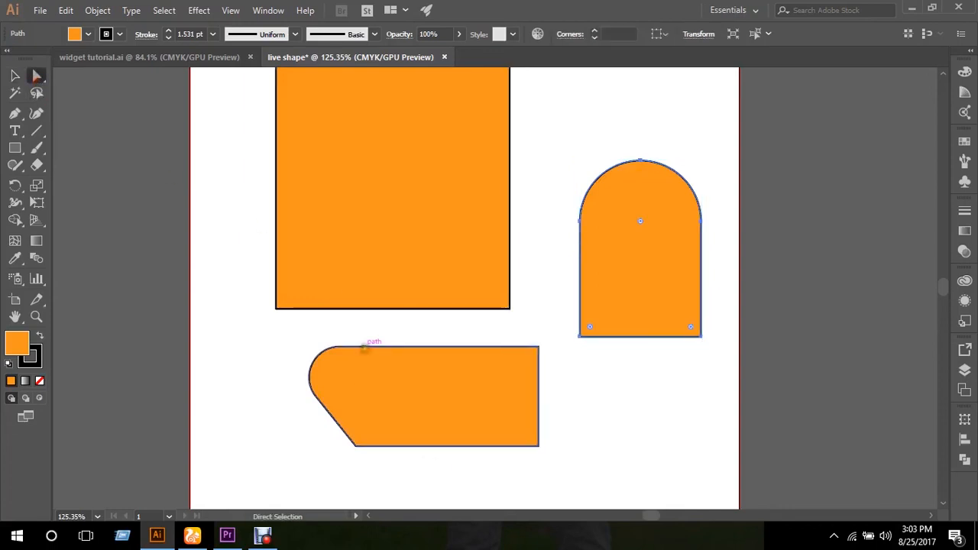
{"action": "left_click", "coordinate": [413, 397]}
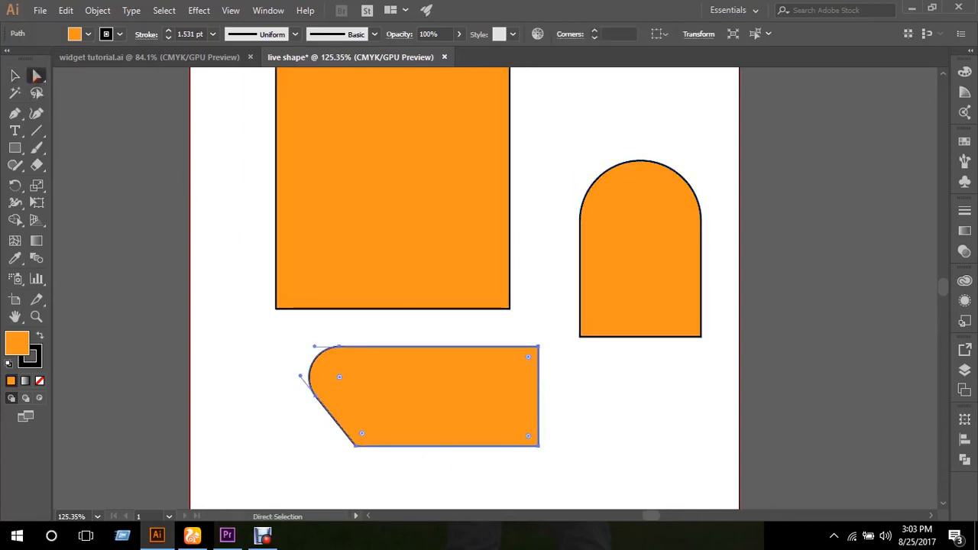
{"action": "left_click", "coordinate": [15, 75]}
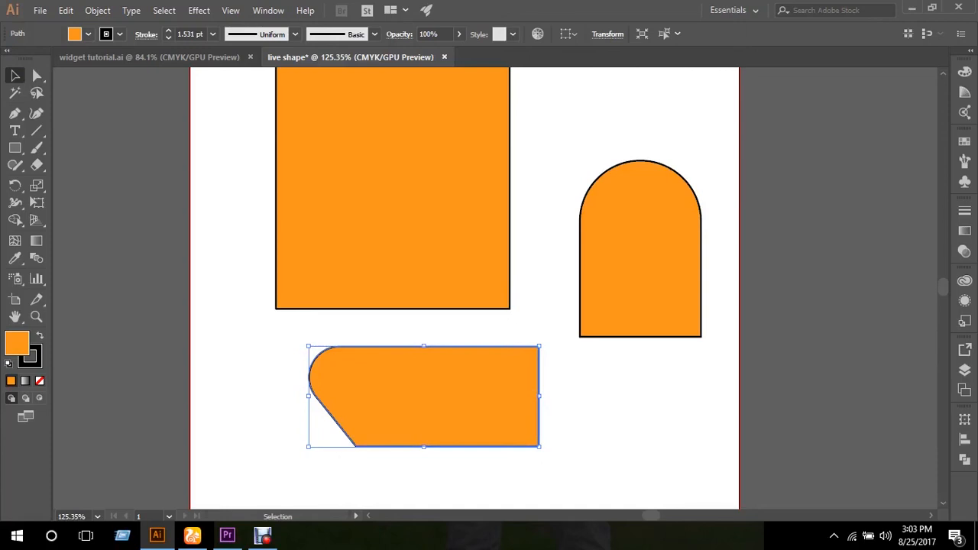
{"action": "left_click", "coordinate": [598, 389]}
{"action": "left_click", "coordinate": [646, 272]}
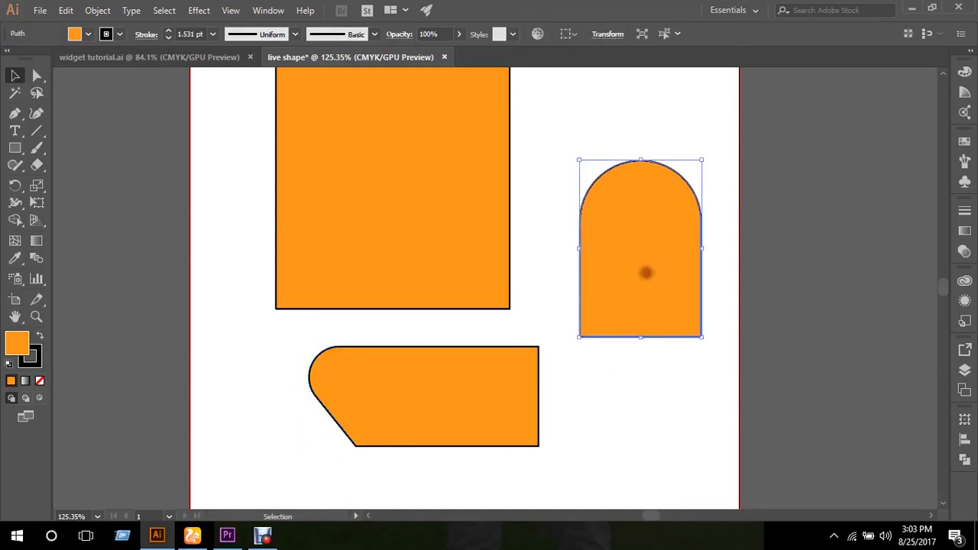
{"action": "left_click", "coordinate": [965, 421]}
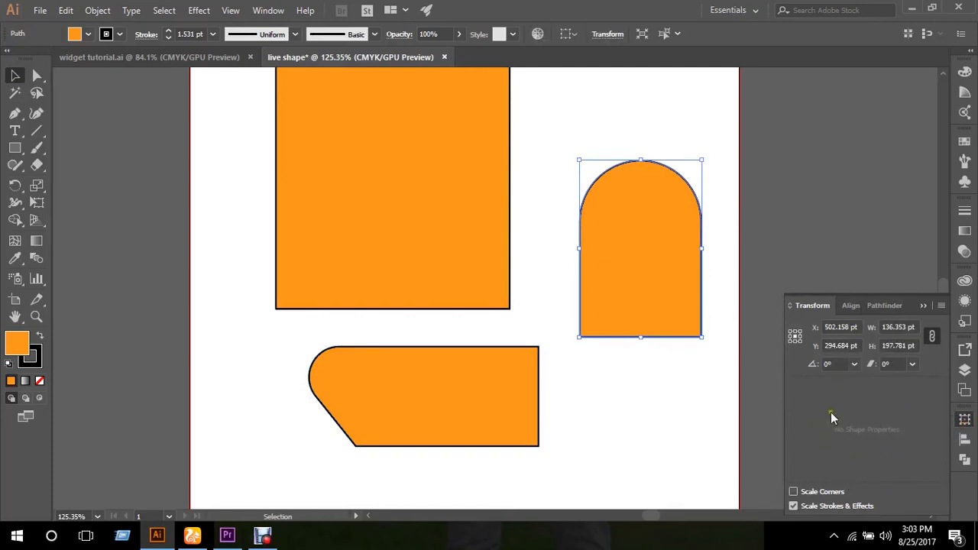
Preview the inverted round corner type on the arched shape, and cancel the corner settings.
{"action": "left_click", "coordinate": [33, 77]}
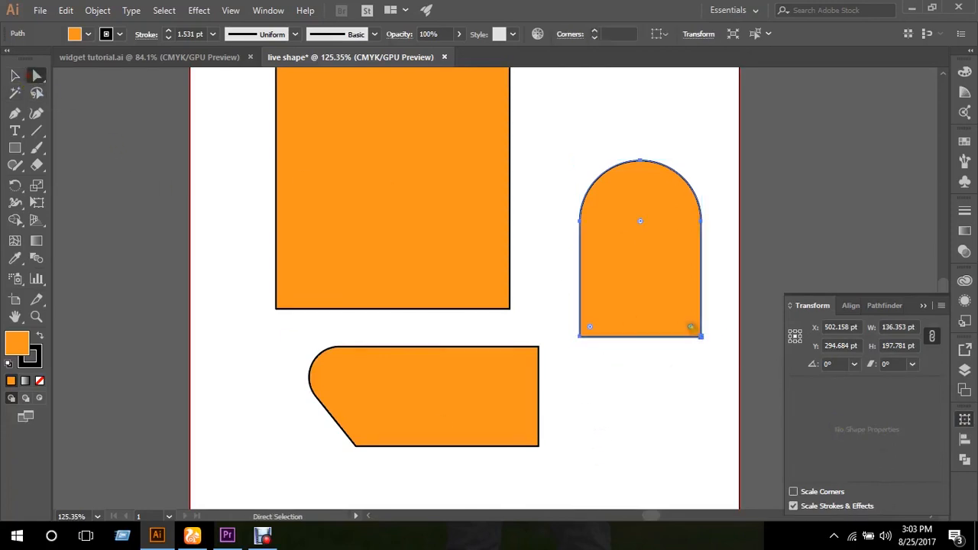
{"action": "double_click", "coordinate": [691, 328]}
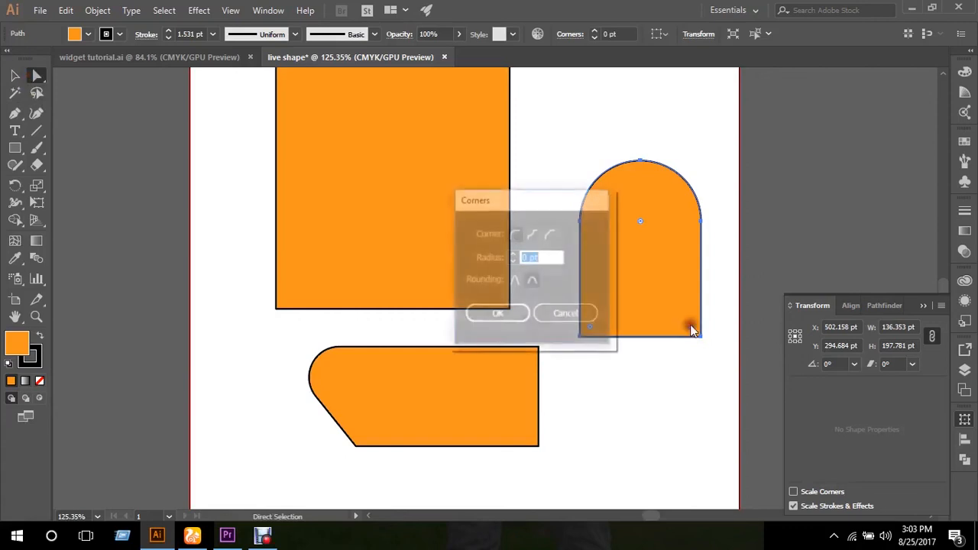
{"action": "left_click", "coordinate": [533, 234]}
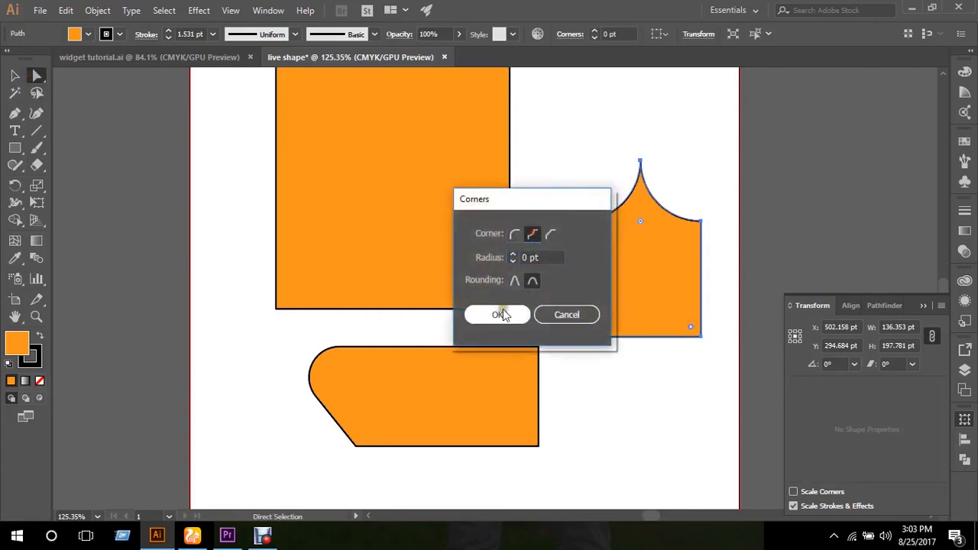
{"action": "left_click", "coordinate": [546, 314]}
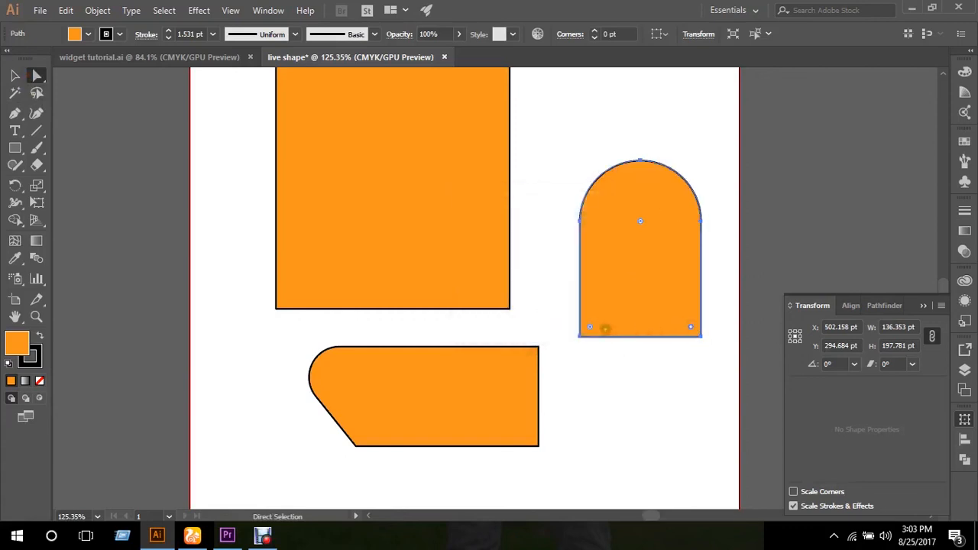
Set the slanted path's corners to inverted round, with a 25 pt radius on its upper-right corner.
{"action": "left_click", "coordinate": [510, 393]}
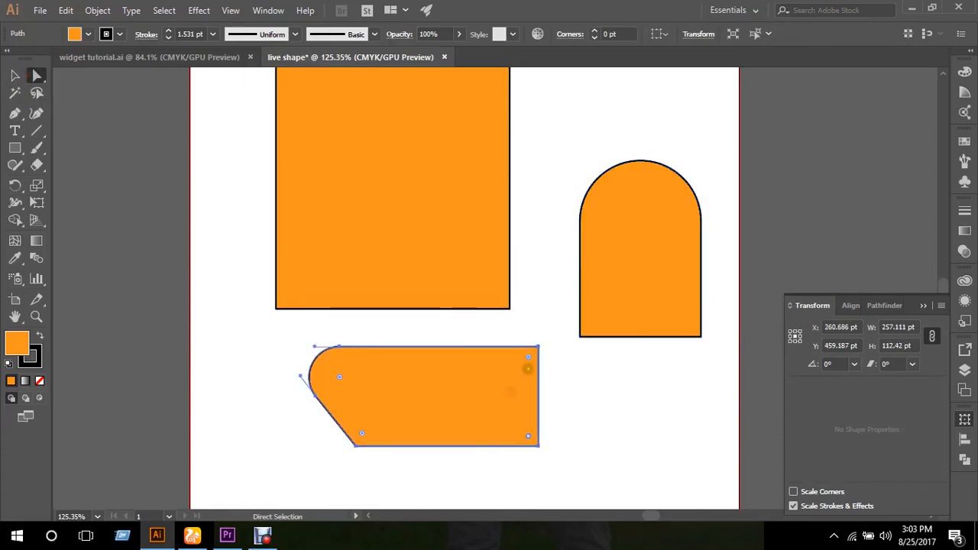
{"action": "double_click", "coordinate": [527, 357]}
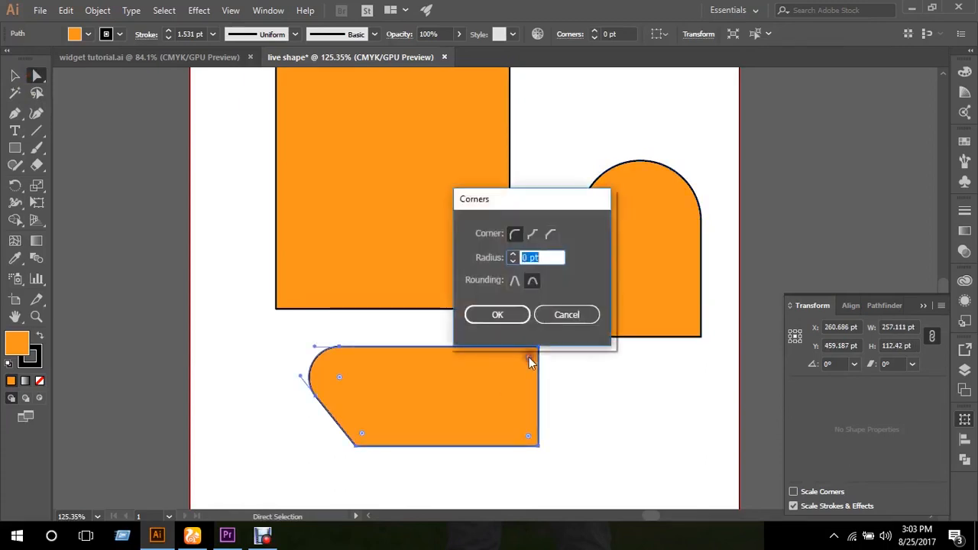
{"action": "left_click", "coordinate": [533, 236]}
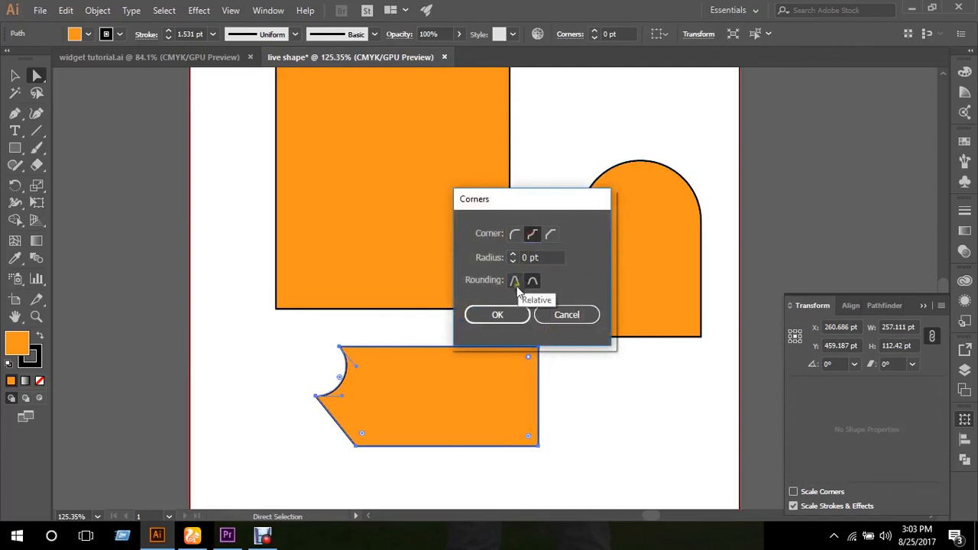
{"action": "left_click", "coordinate": [511, 254]}
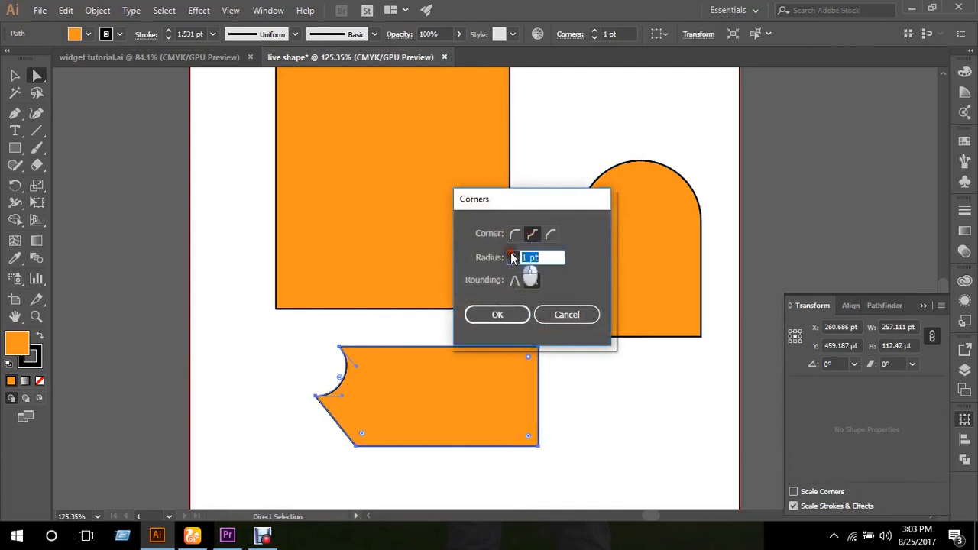
{"action": "left_click", "coordinate": [512, 254]}
{"action": "left_click", "coordinate": [512, 255]}
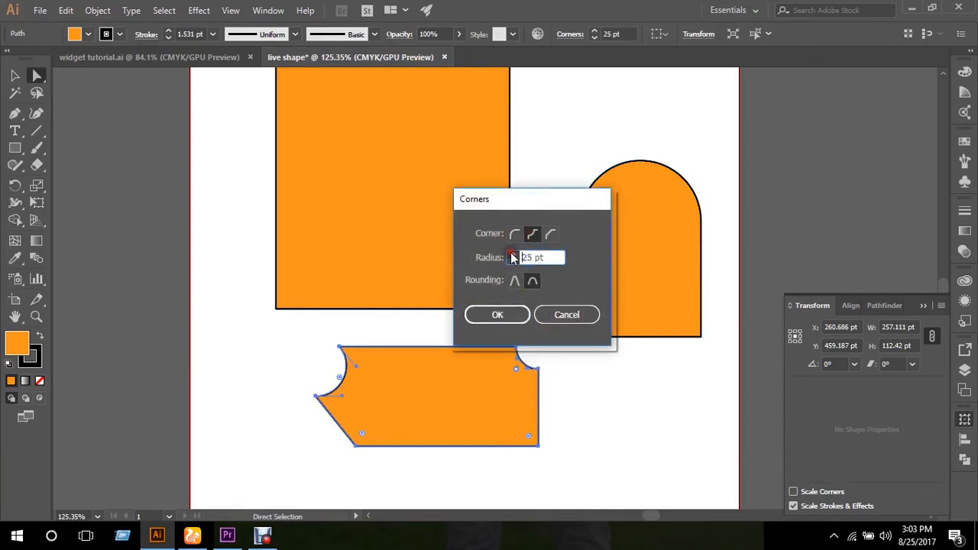
{"action": "left_click", "coordinate": [510, 318]}
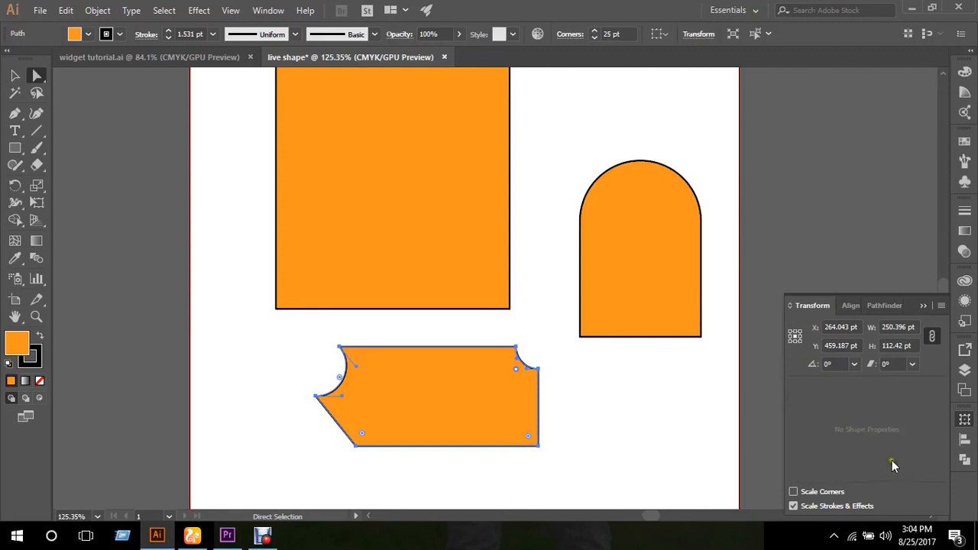
Increase the radius of the slanted path's inverted upper-right corner further, and switch to the Selection tool.
{"action": "left_click", "coordinate": [595, 32]}
{"action": "left_click_drag", "start_coordinate": [596, 33], "coordinate": [595, 36]}
{"action": "left_click", "coordinate": [14, 76]}
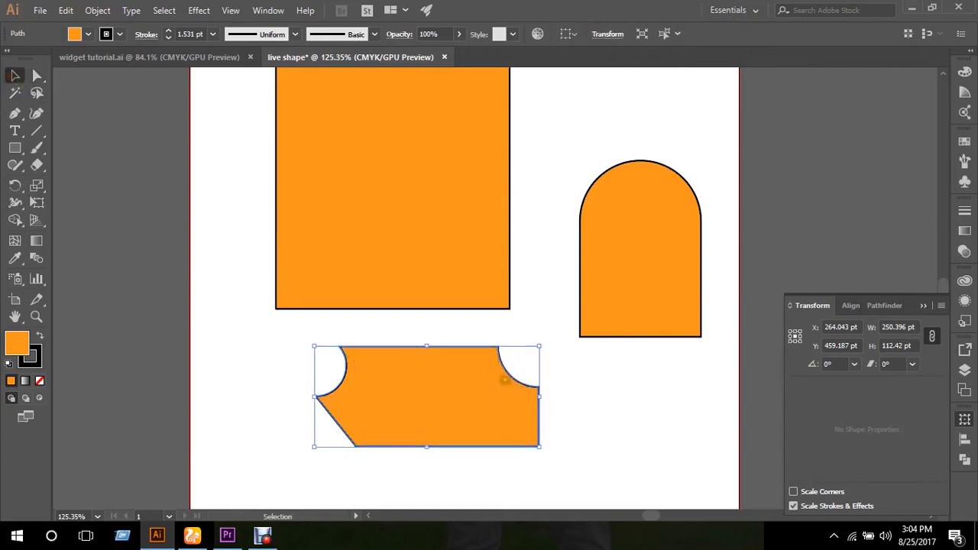
Deselect the slanted path, move it slightly to the right, and deselect it again.
{"action": "scroll", "coordinate": [527, 380], "scroll_direction": "up", "scroll_amount": 2}
{"action": "scroll", "coordinate": [527, 380], "scroll_direction": "down", "scroll_amount": 2}
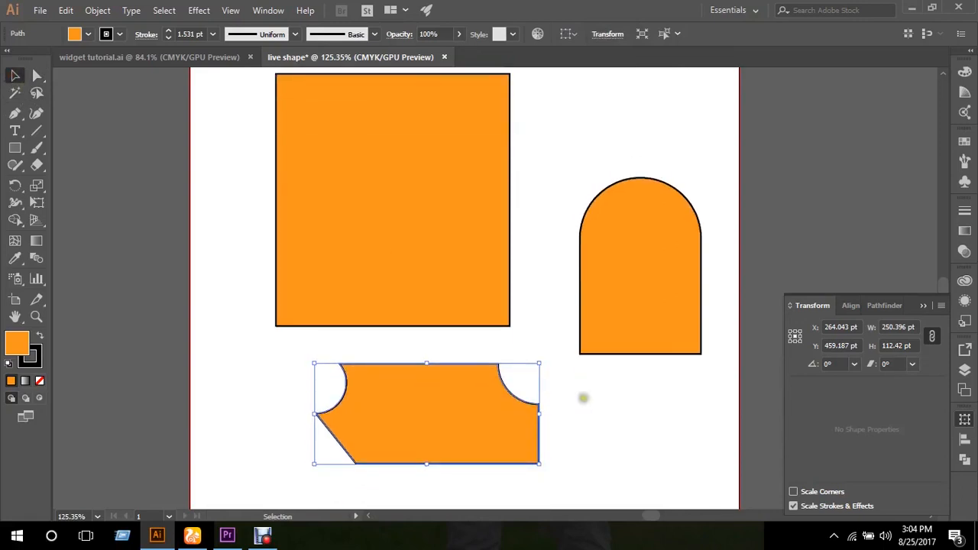
{"action": "left_click", "coordinate": [583, 398]}
{"action": "left_click_drag", "start_coordinate": [418, 404], "coordinate": [450, 406]}
{"action": "left_click", "coordinate": [566, 430]}
{"action": "left_click", "coordinate": [404, 360]}
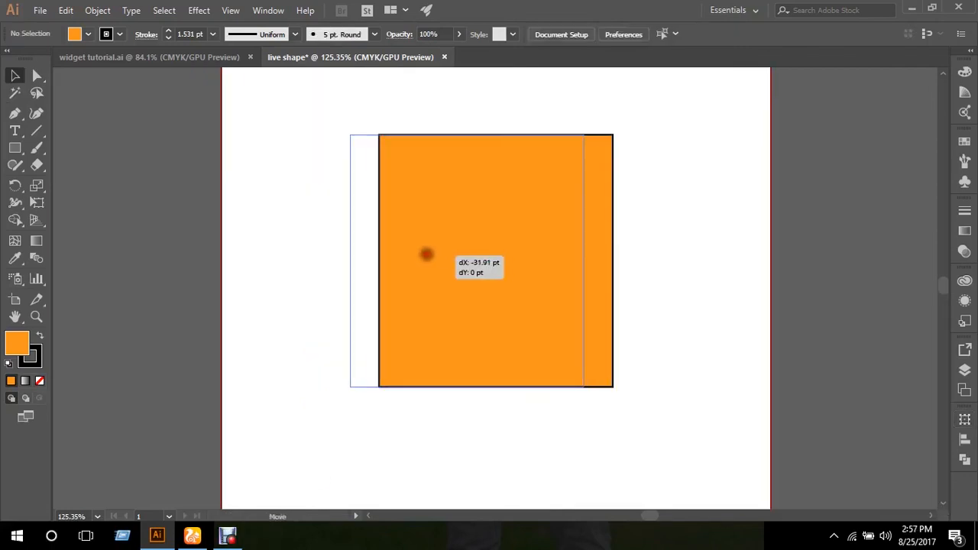
Reposition the large rectangle horizontally on the artboard, placing it slightly left of the artboard's center and keeping it selected.
{"action": "left_click_drag", "start_coordinate": [454, 256], "coordinate": [424, 230]}
{"action": "left_click", "coordinate": [321, 234]}
{"action": "left_click", "coordinate": [347, 231]}
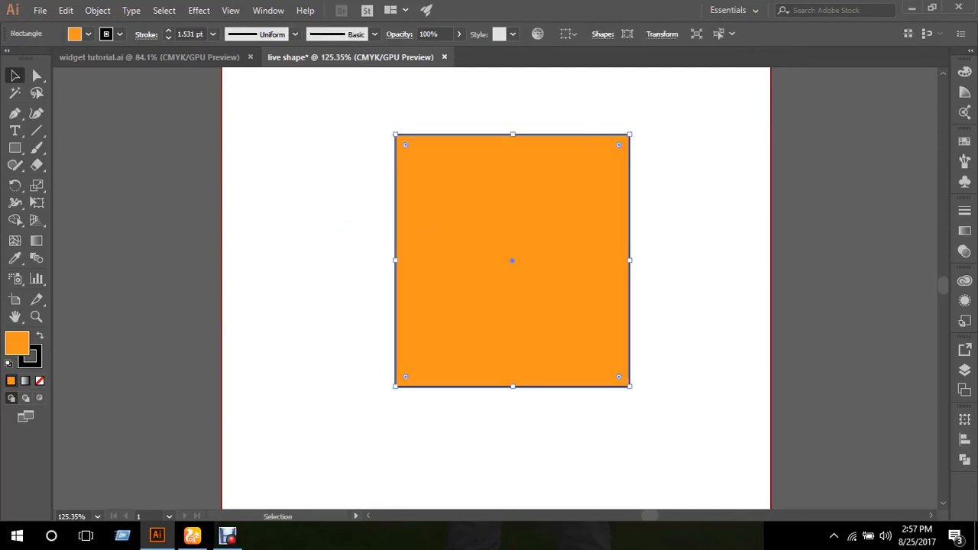
{"action": "left_click", "coordinate": [353, 219]}
{"action": "left_click_drag", "start_coordinate": [426, 209], "coordinate": [358, 227]}
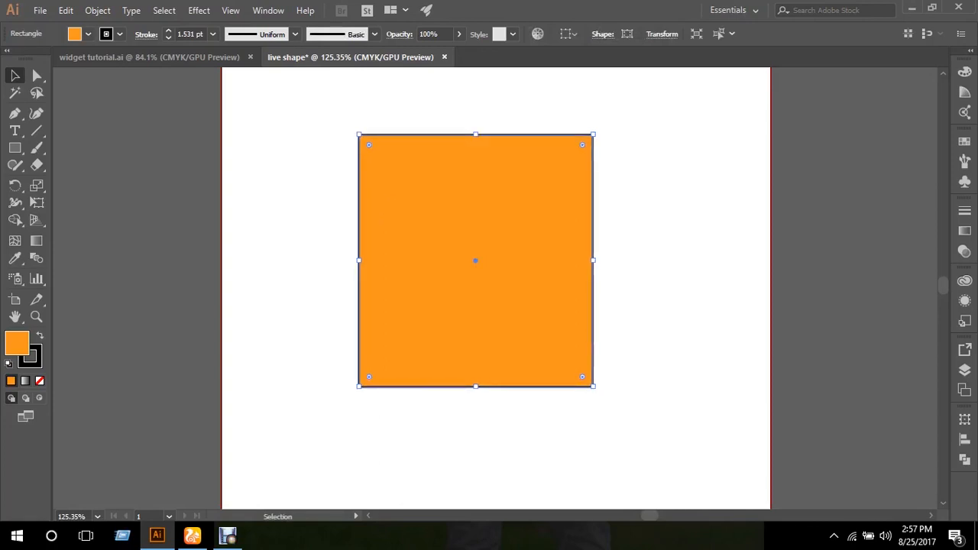